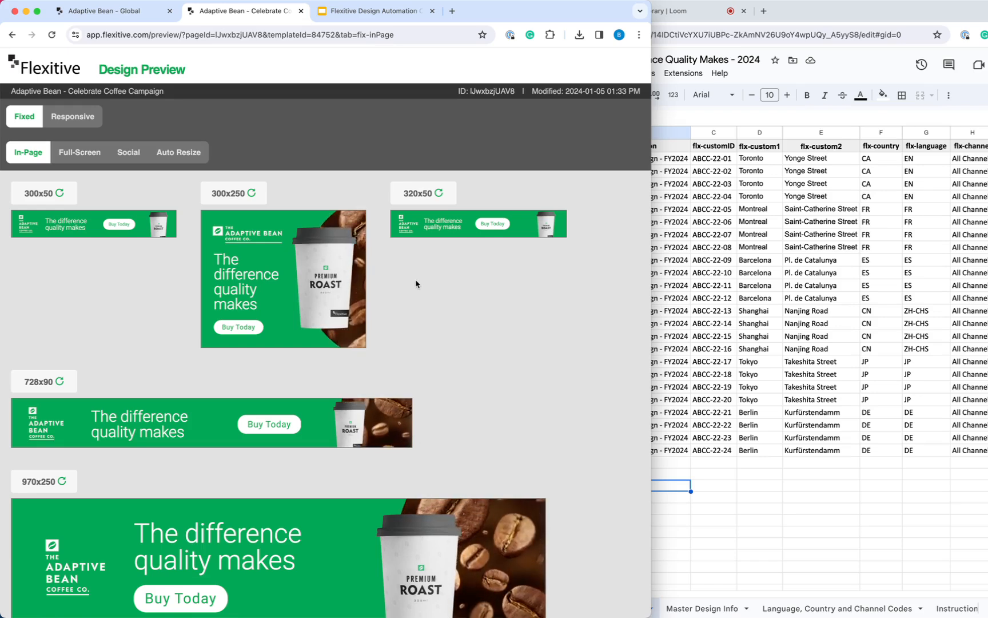
- Look through the in-page size previews of the Celebrate Coffee Campaign design
scroll(415, 284, down, 2)
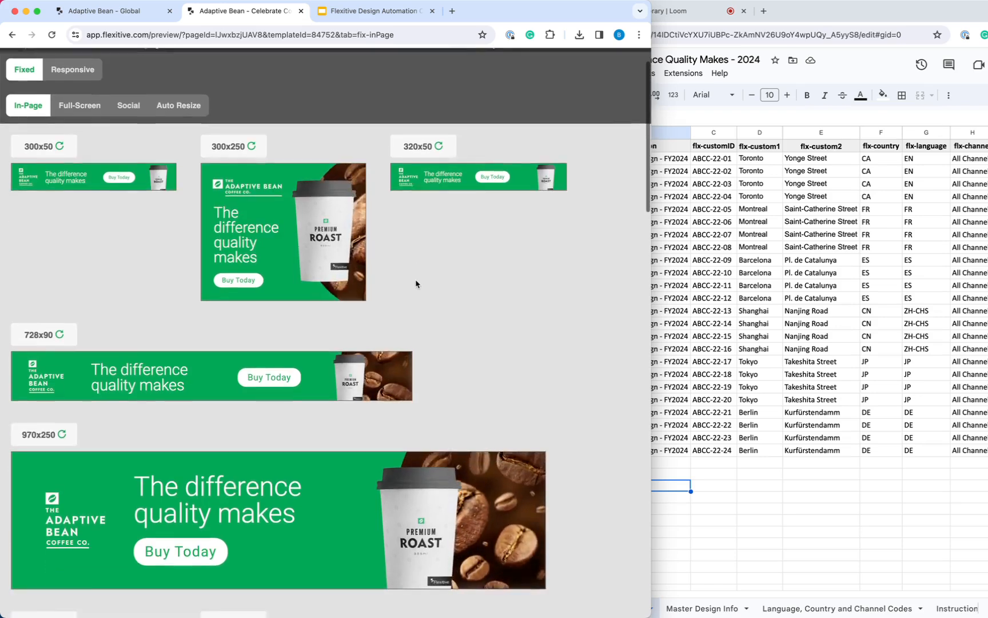
scroll(415, 283, down, 10)
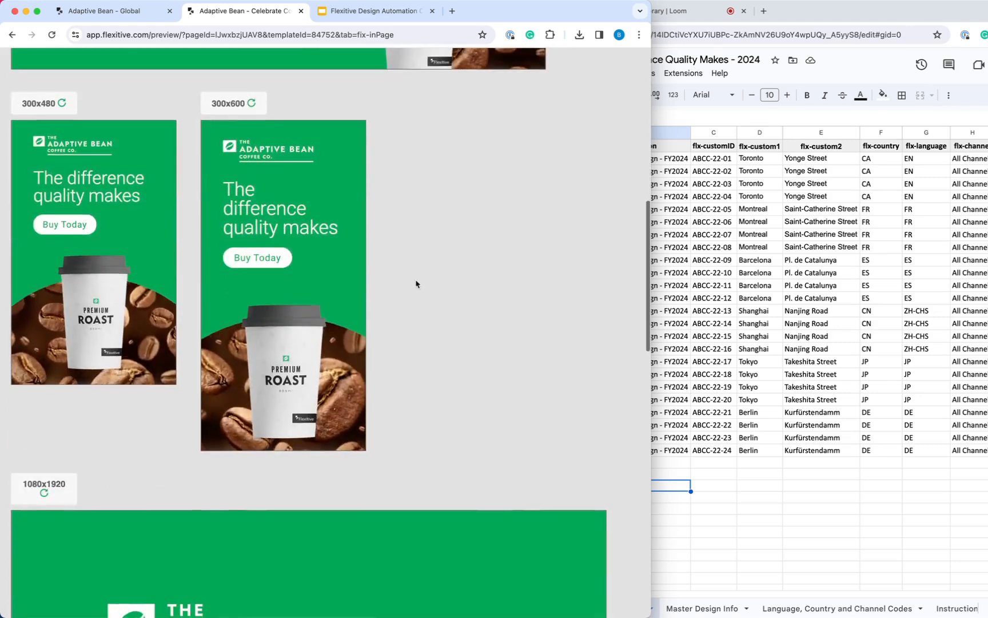
scroll(416, 284, down, 10)
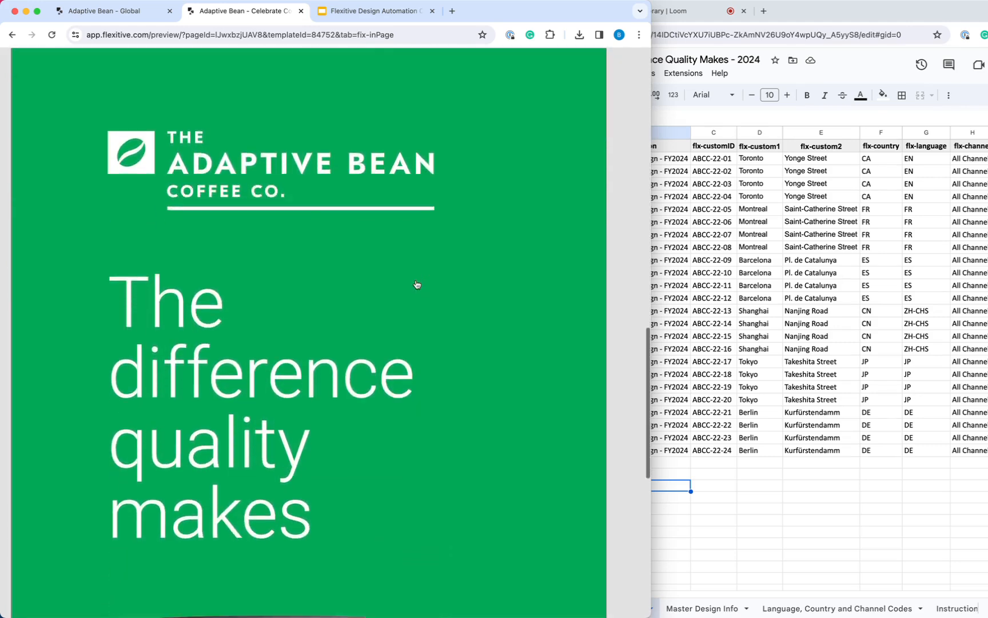
scroll(417, 284, down, 6)
scroll(416, 283, up, 20)
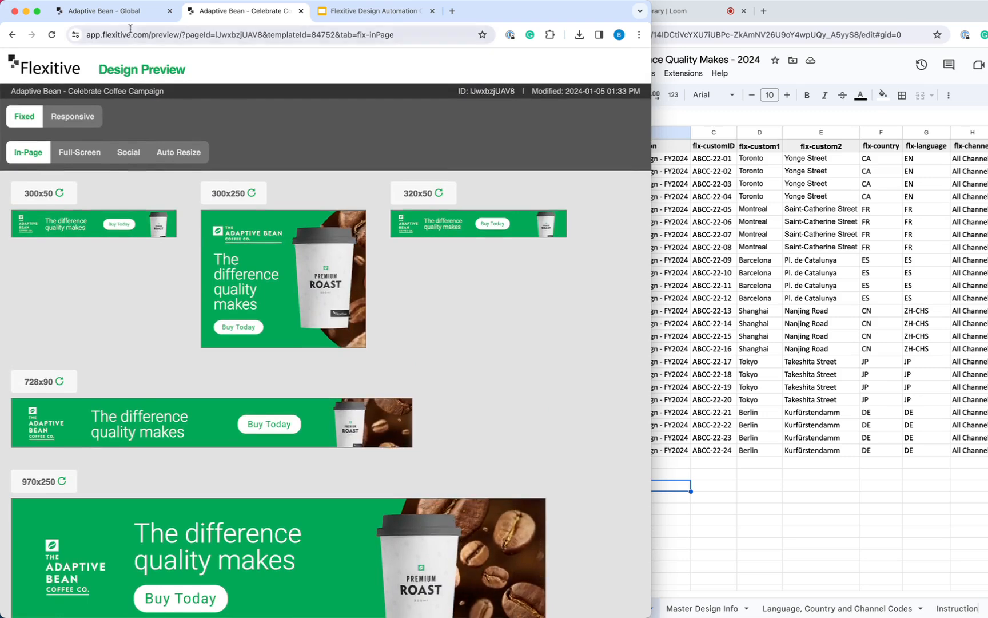
- Switch to the Adaptive Bean - Global workspace, review the dynamically generated designs and expand the details of the ABCC-22-01 version
click(126, 13)
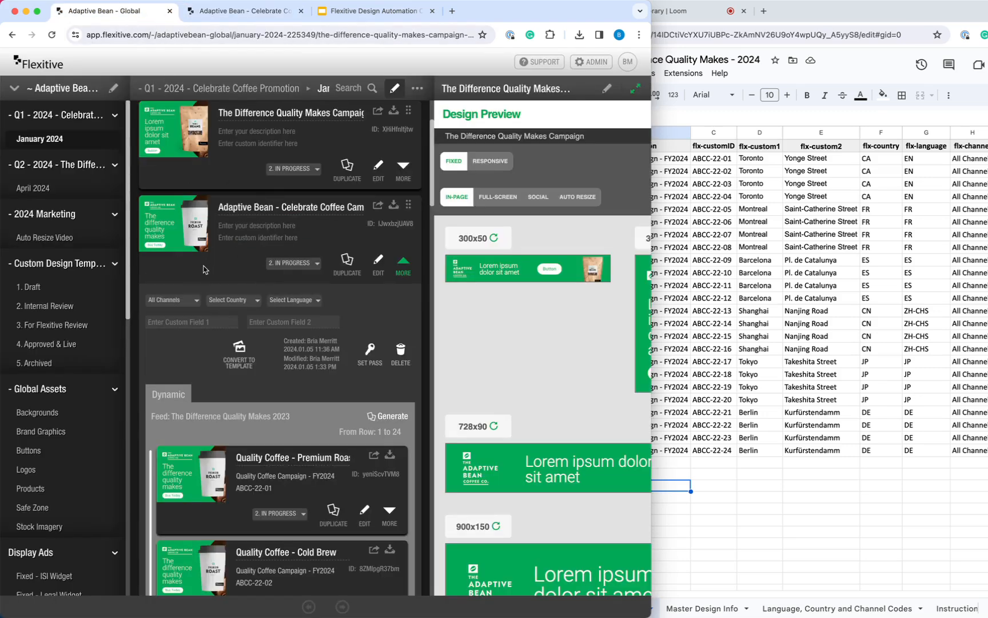
scroll(204, 269, down, 1)
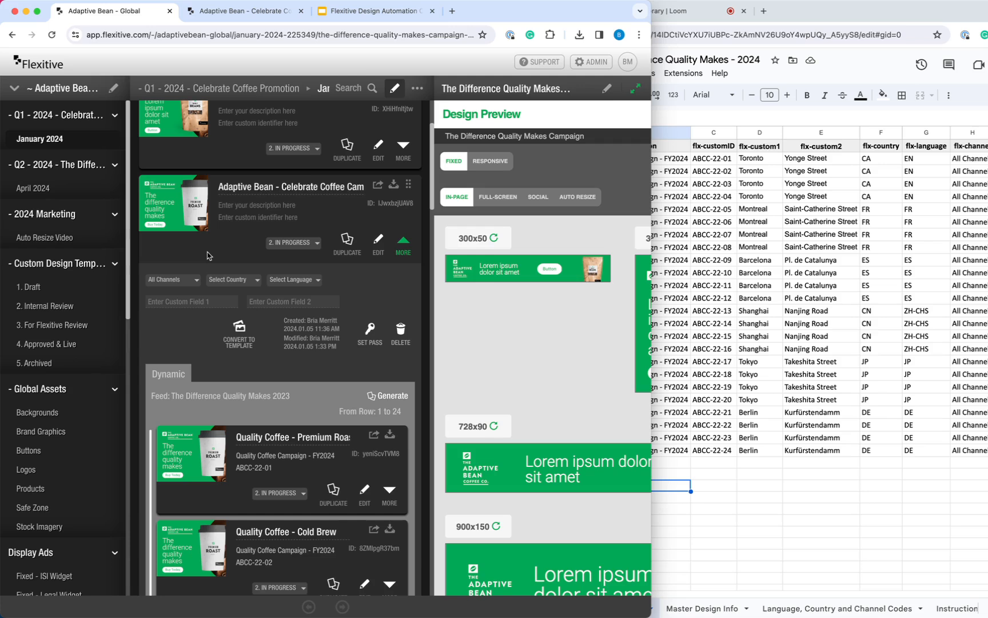
scroll(197, 235, down, 1)
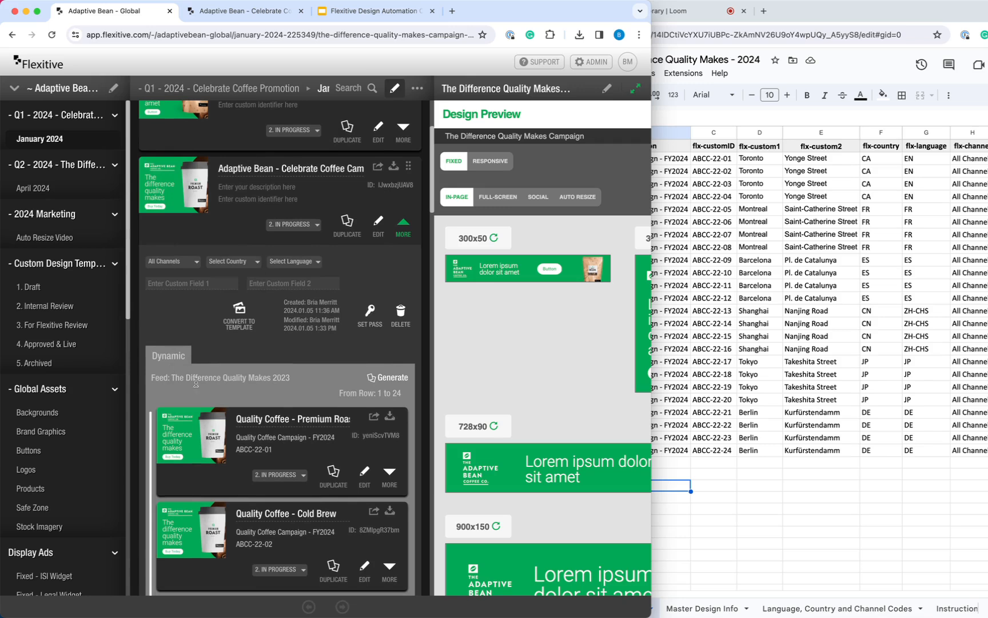
scroll(195, 390, down, 9)
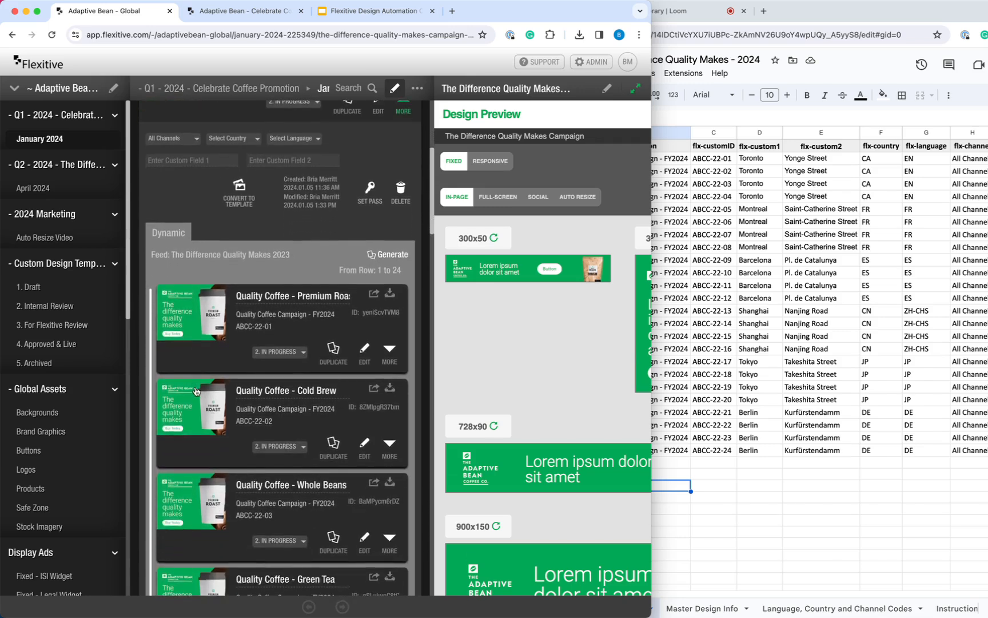
scroll(195, 390, down, 3)
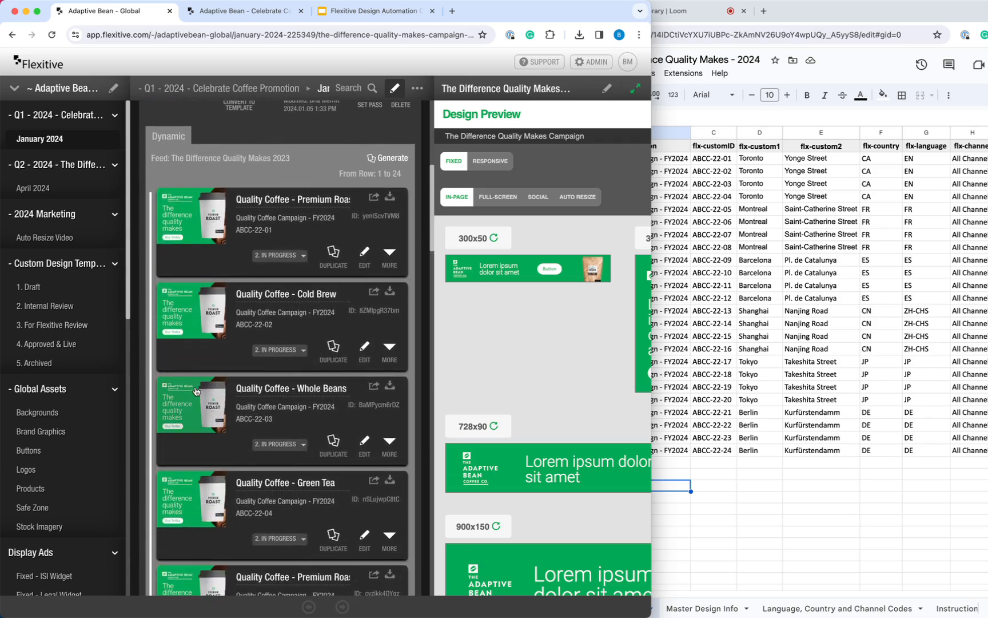
scroll(195, 390, down, 1)
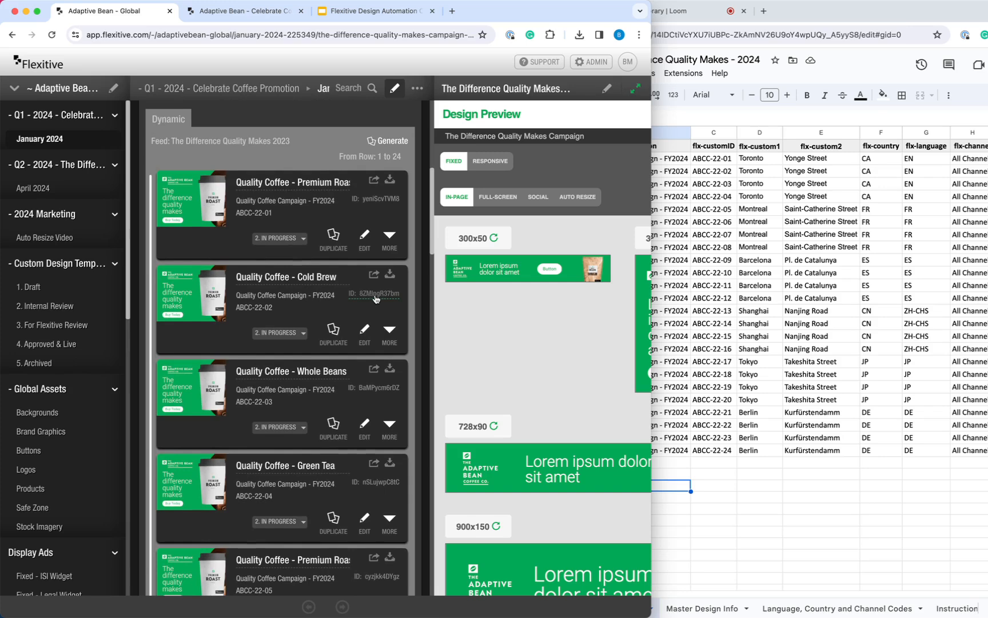
click(390, 241)
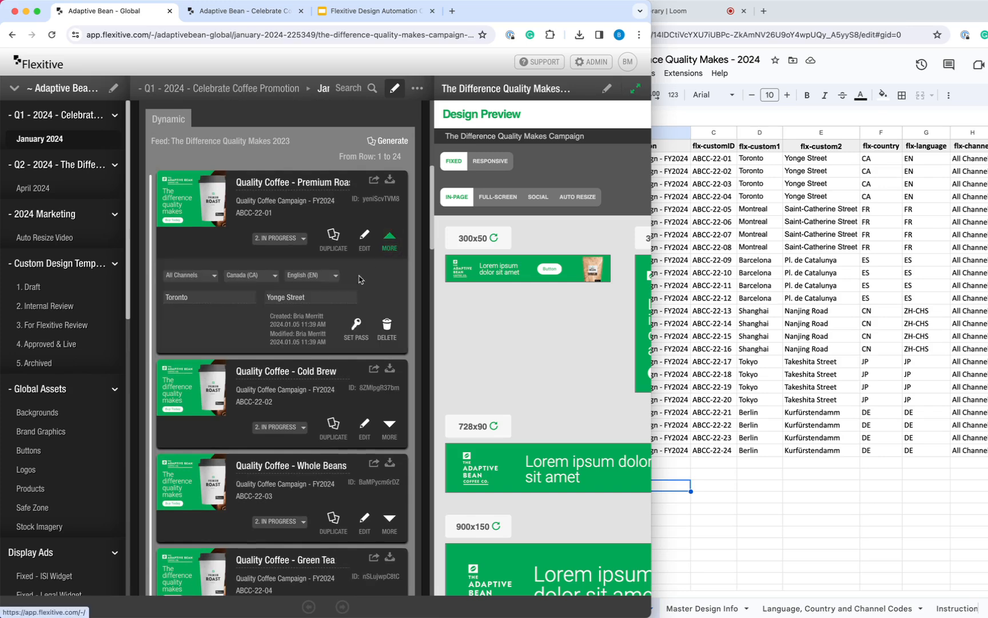
- Examine the data feed spreadsheet's header columns from flx-title to flx-channel against the details of the ABCC-22-01 design
click(737, 516)
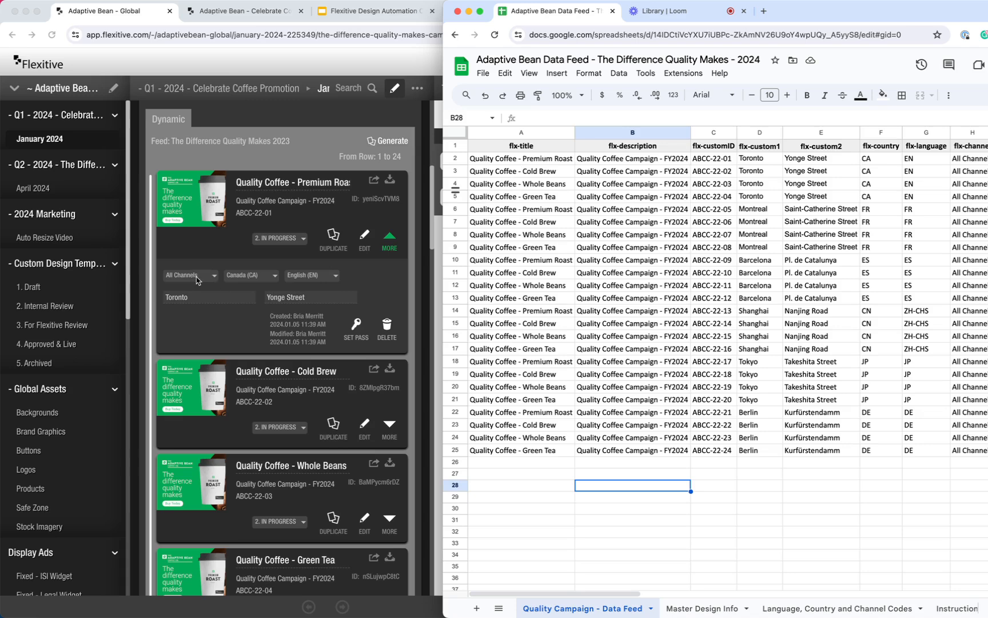
click(526, 149)
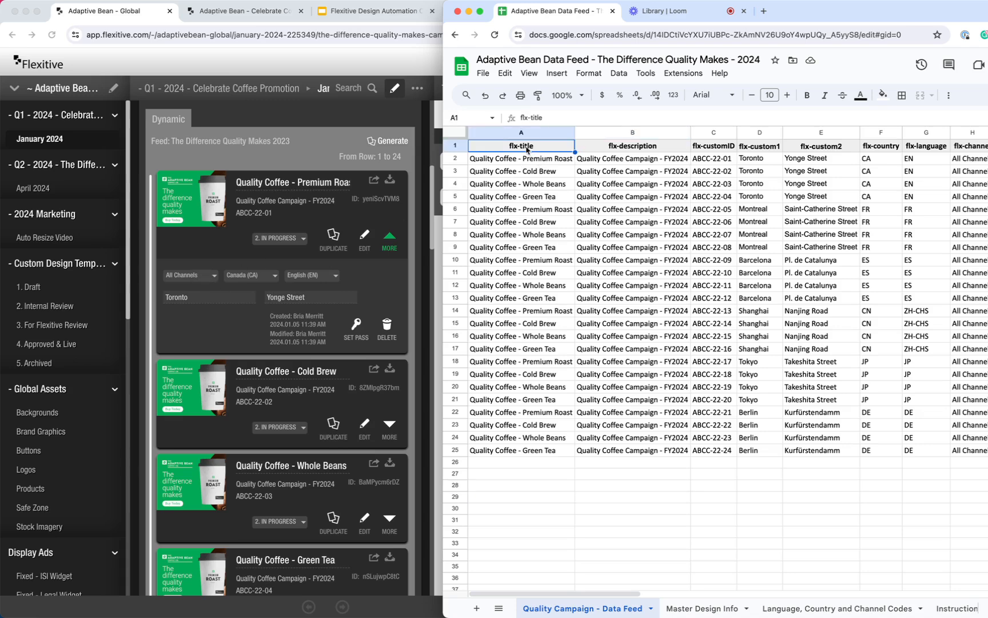
click(636, 149)
click(720, 151)
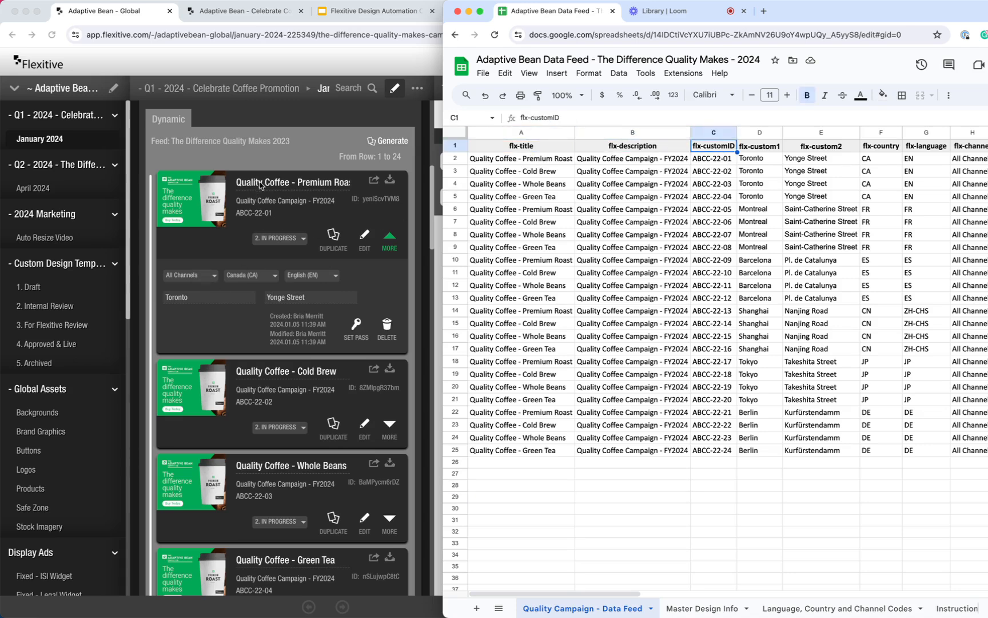
click(765, 213)
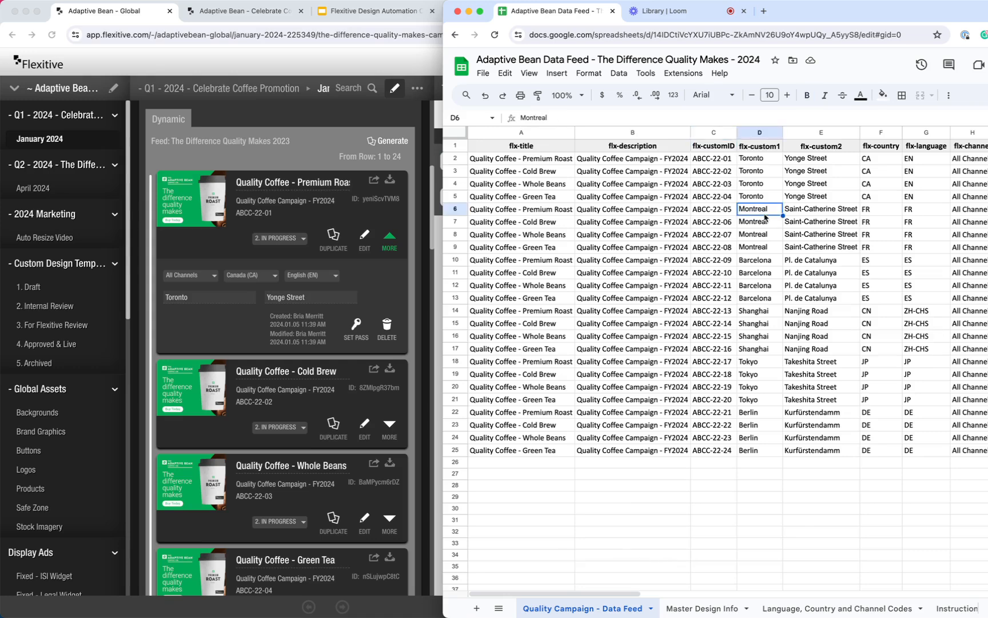
scroll(743, 205, right, 5)
click(551, 151)
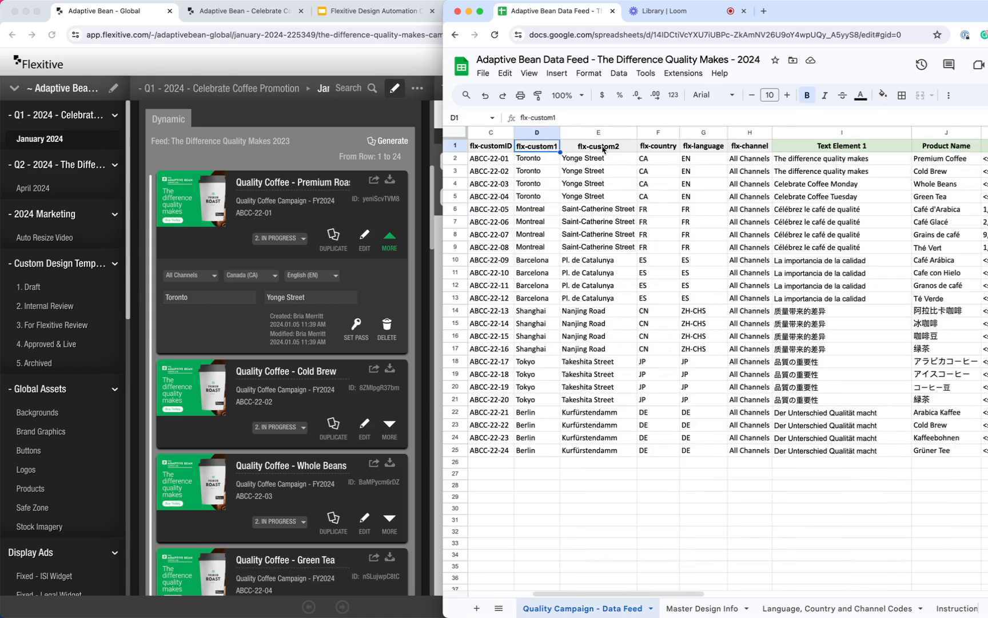
click(604, 151)
key(Right)
key(Right)
key(Right)
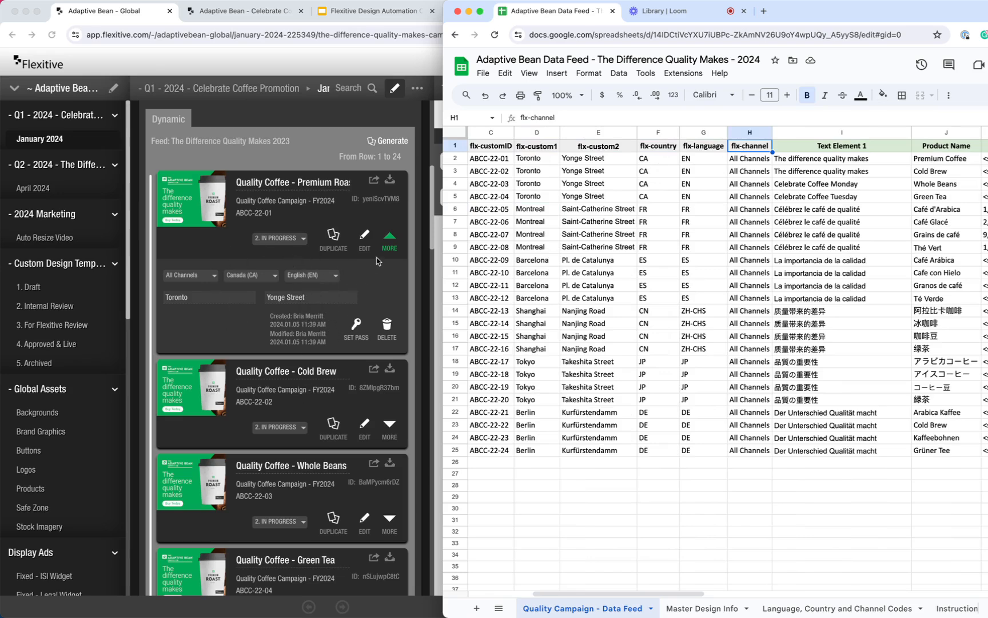
click(557, 495)
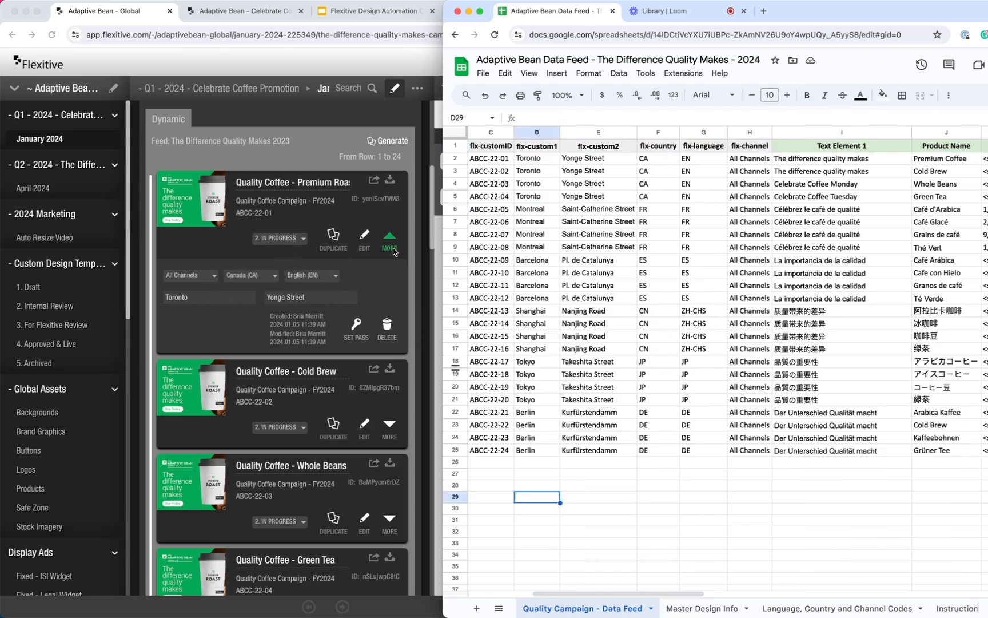
- Back in Flexitive, collapse the expanded design details and open The Difference Quality Makes Campaign for editing, accepting the linked-pages notice
click(384, 263)
click(389, 239)
scroll(369, 295, up, 6)
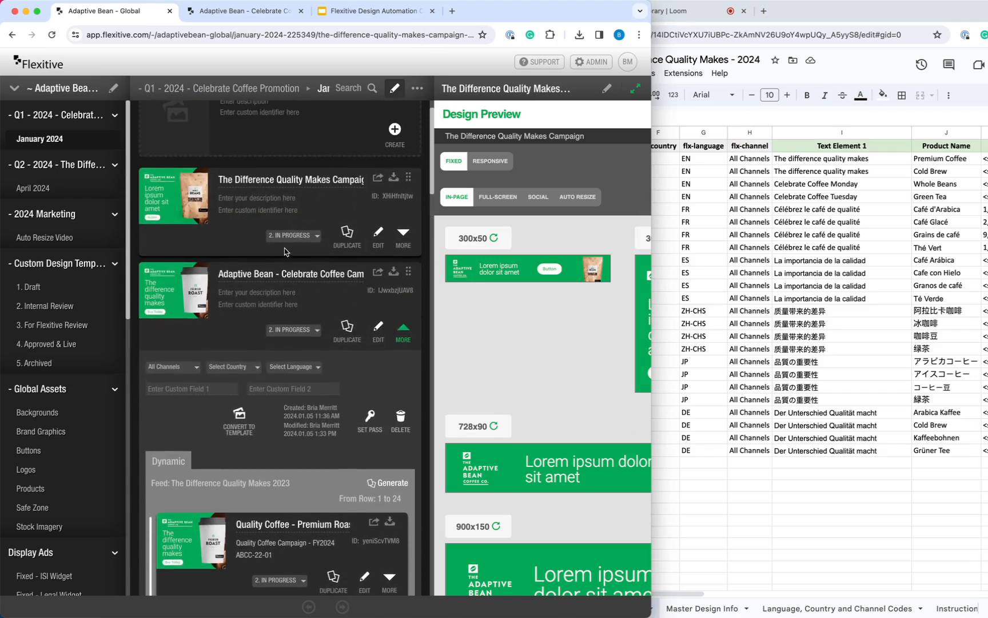
click(404, 337)
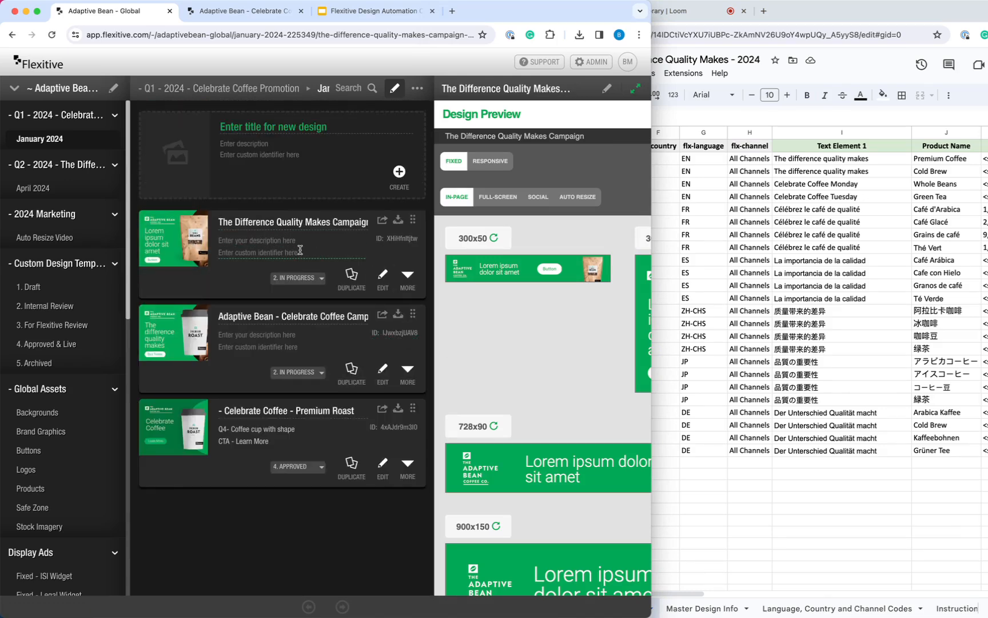
click(382, 280)
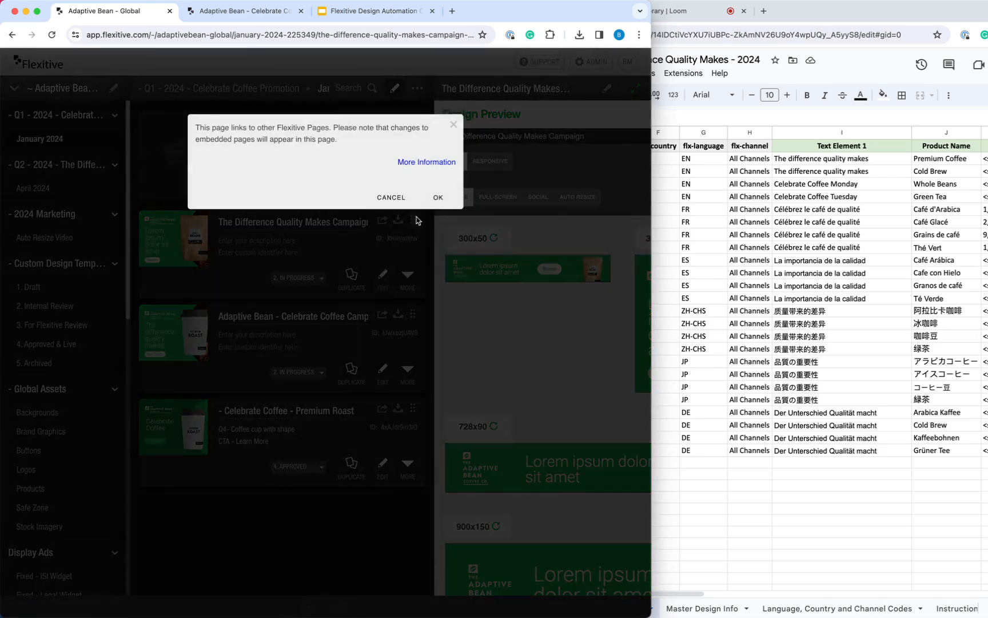
click(437, 197)
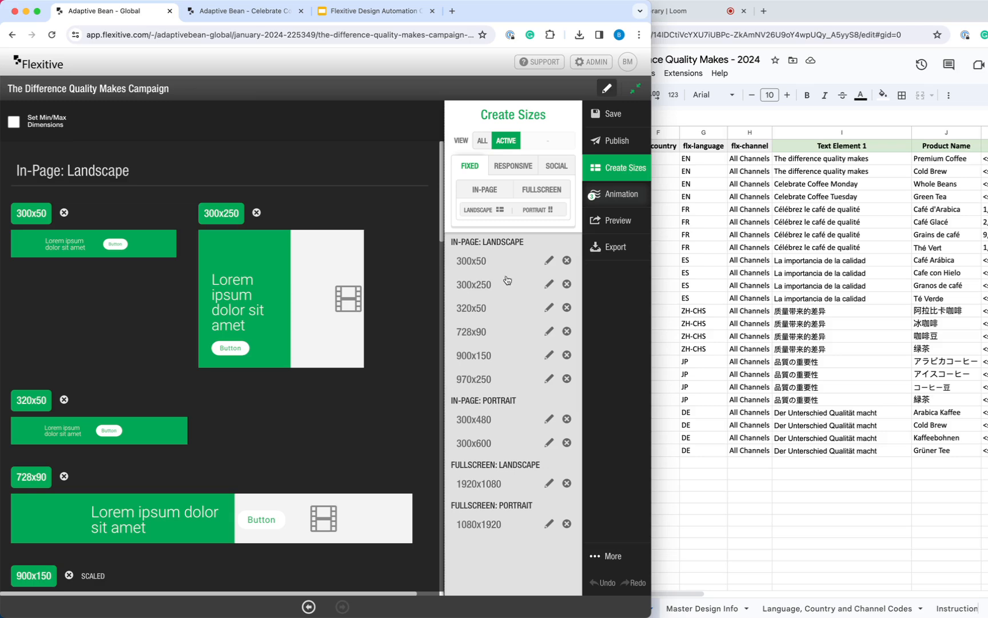
- Copy the URL of the data feed spreadsheet in Google Sheets and open the Flexitive Admin panel
click(662, 335)
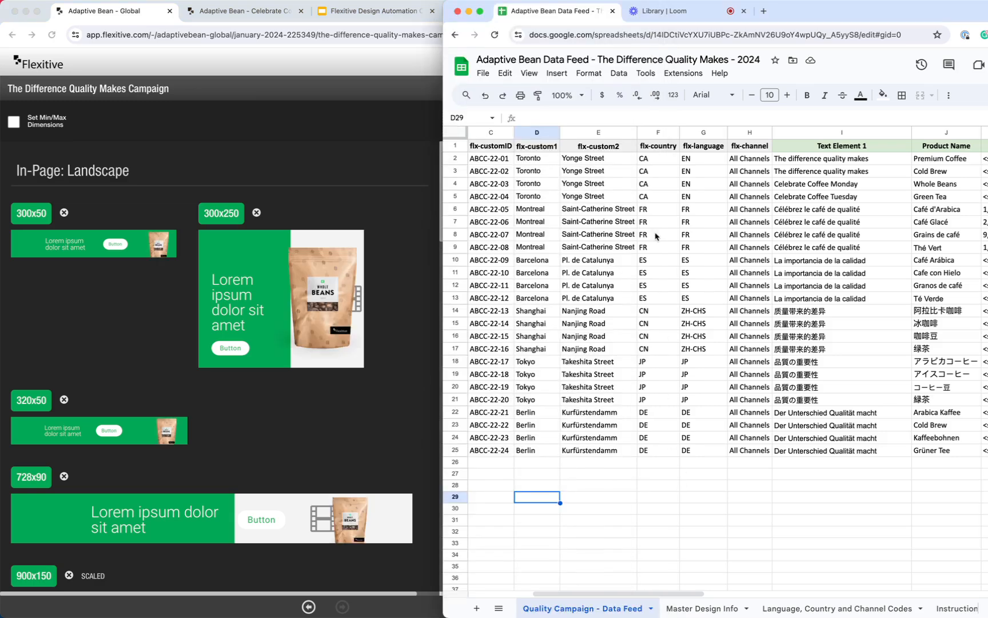
click(647, 37)
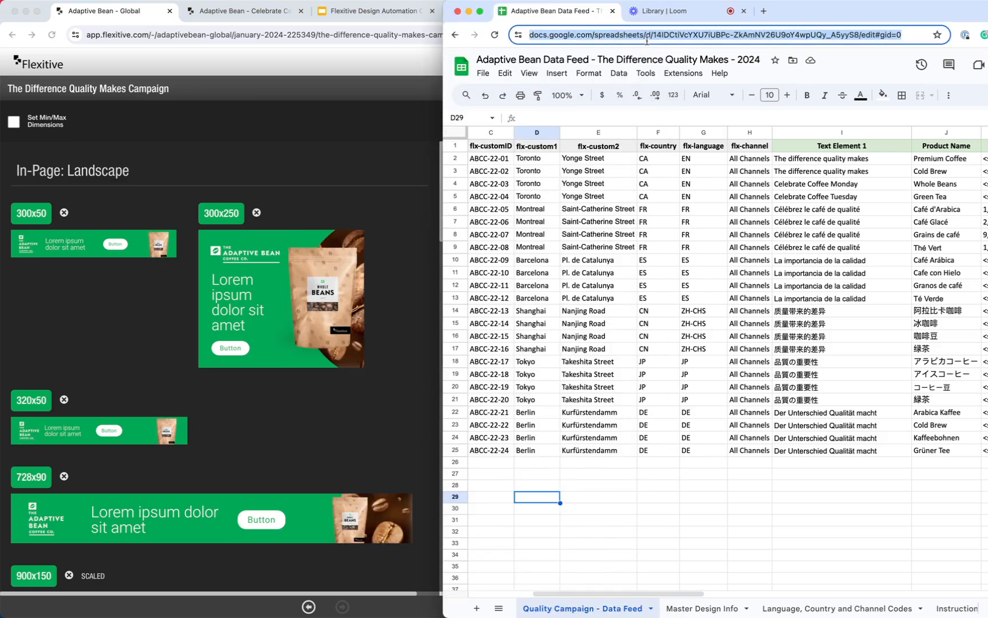
click(346, 67)
click(608, 67)
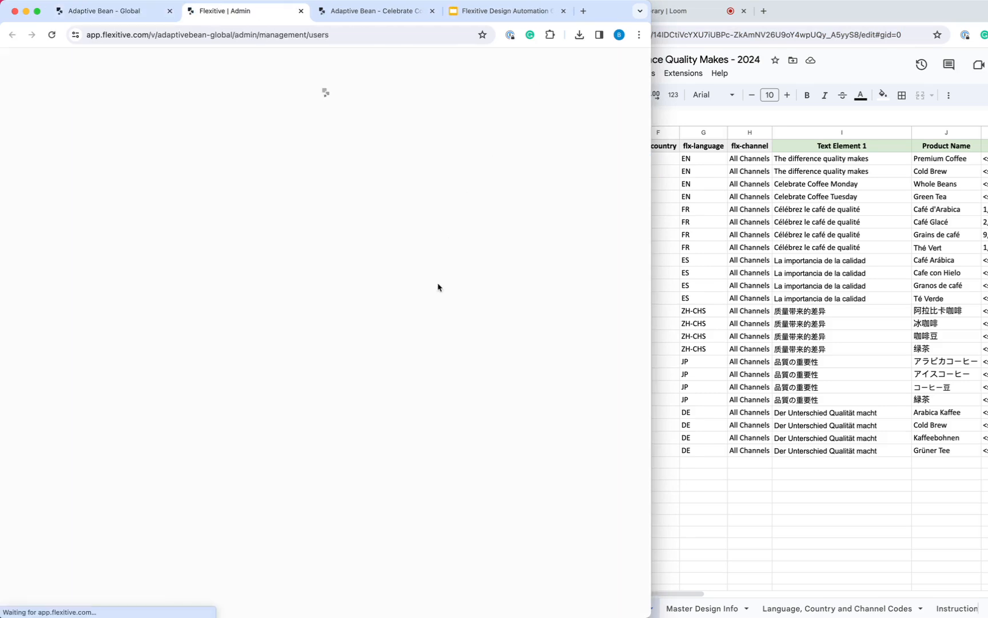
click(787, 517)
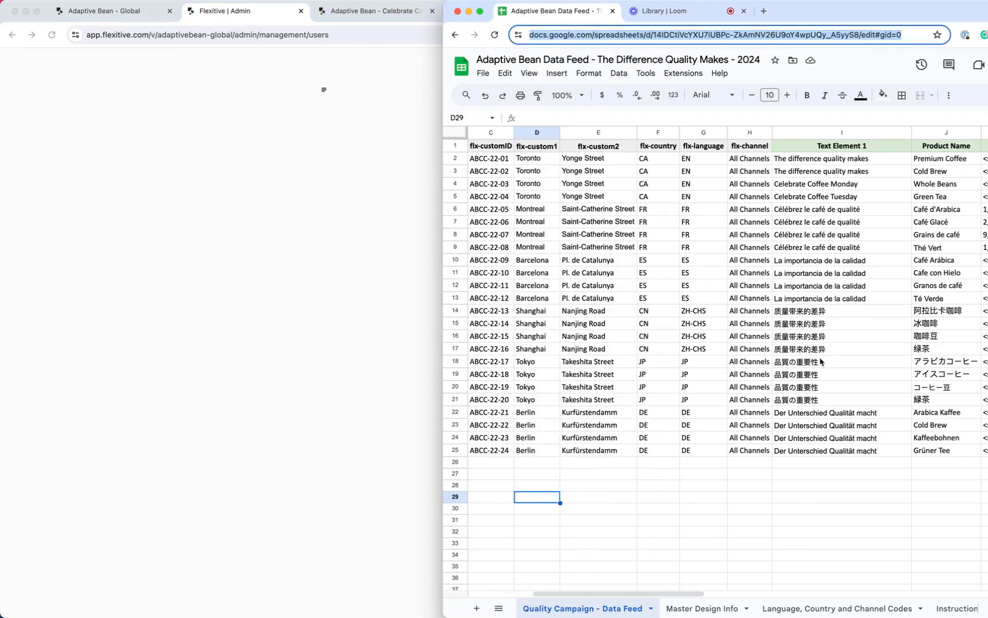
click(303, 317)
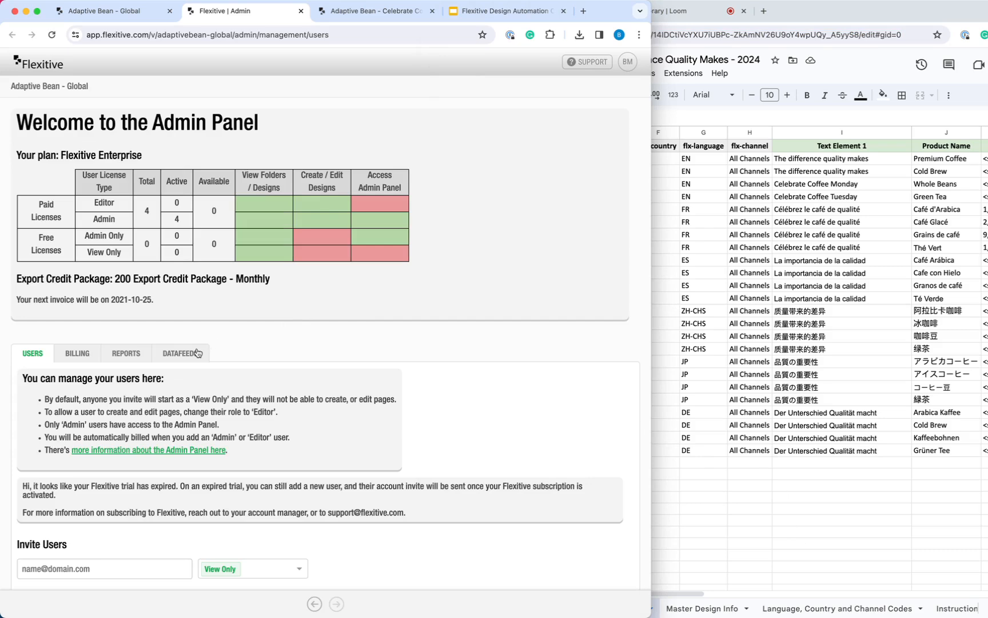
- Start adding a data feed from a URL, supply the copied spreadsheet link and proceed to naming the feed
click(198, 352)
scroll(280, 336, down, 1)
scroll(280, 336, down, 1)
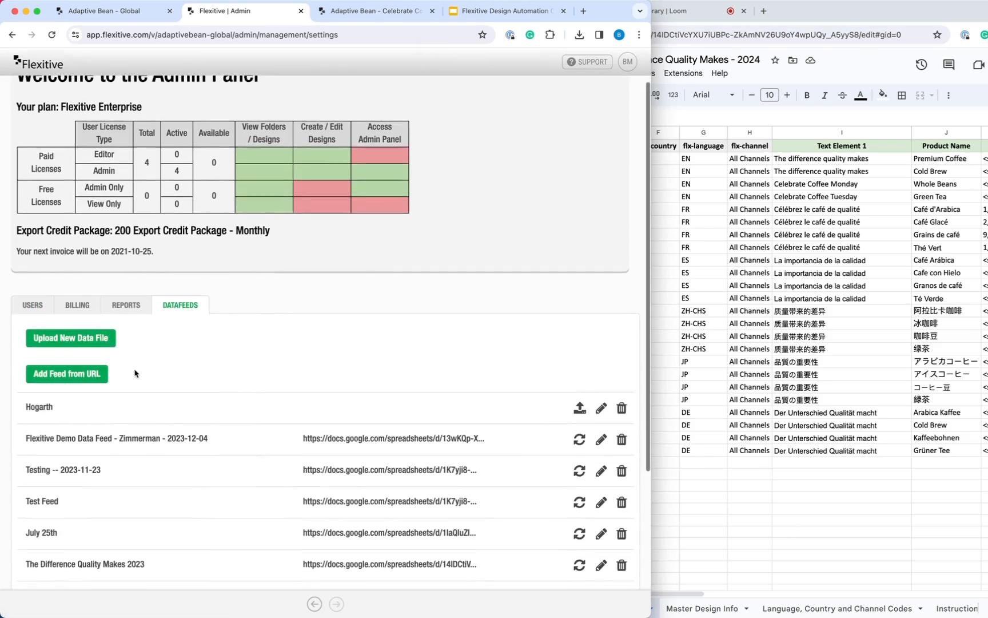
click(69, 375)
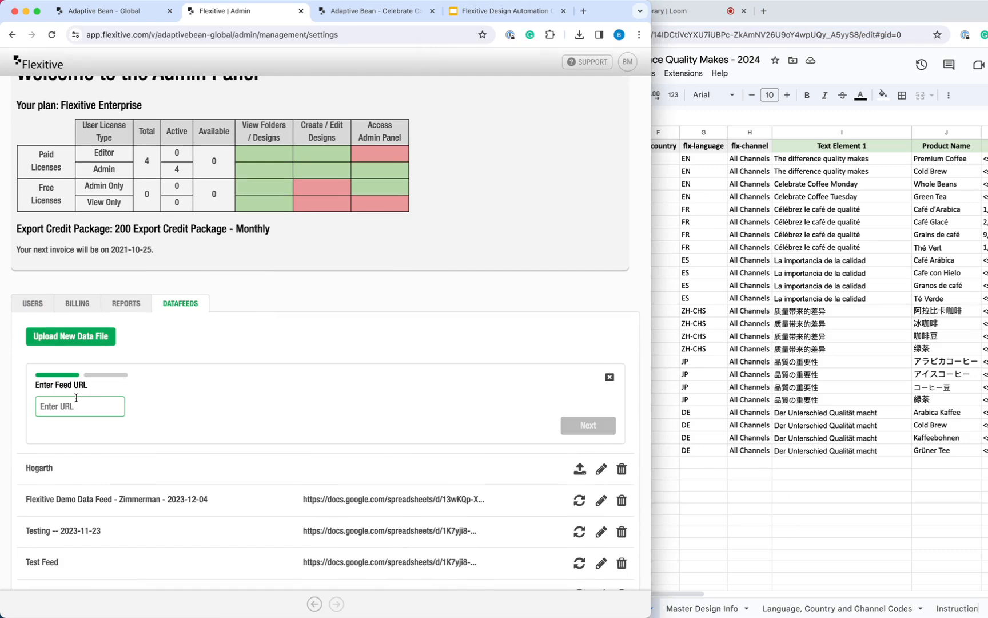
key(super+v)
click(588, 425)
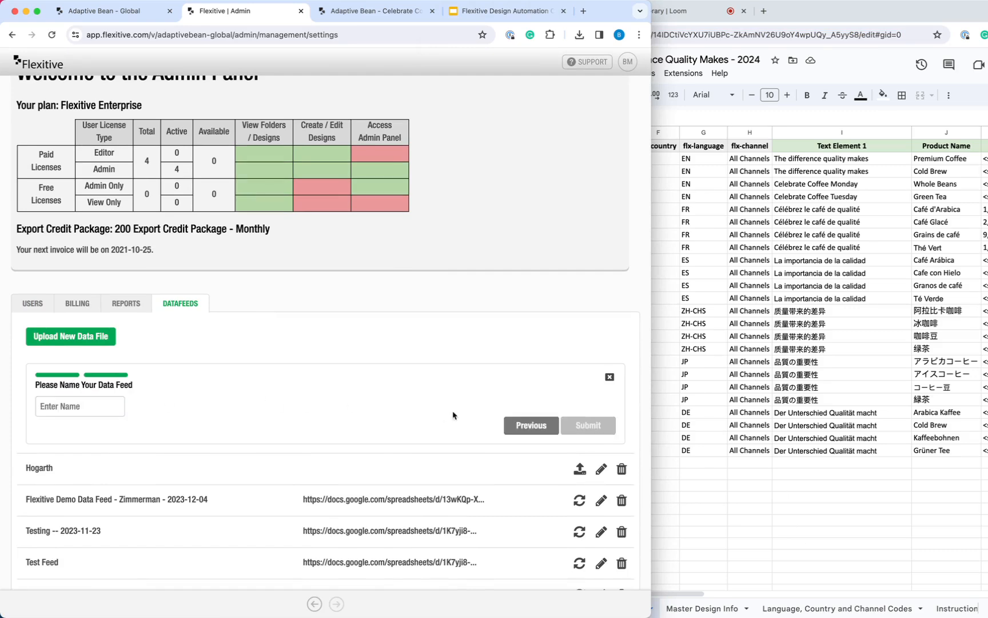
- Look through the existing data feeds for The Difference Quality Makes 2023, leaving the new feed's name empty
click(97, 409)
scroll(248, 410, down, 5)
scroll(248, 410, down, 2)
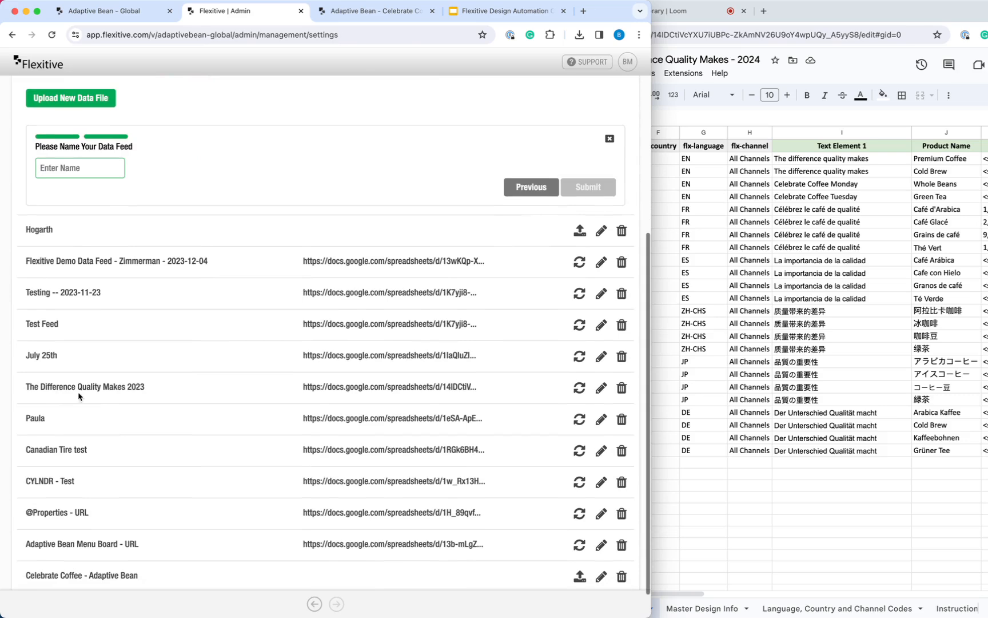
scroll(207, 395, up, 8)
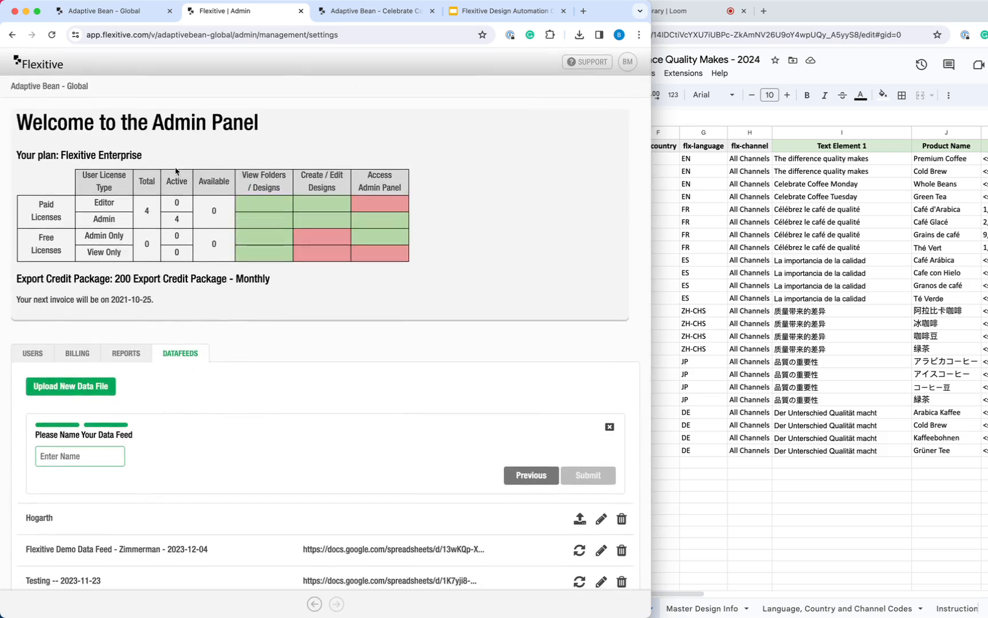
- Return to the campaign design, open its 300x250 size for editing and bring the data feed spreadsheet back into view
click(137, 15)
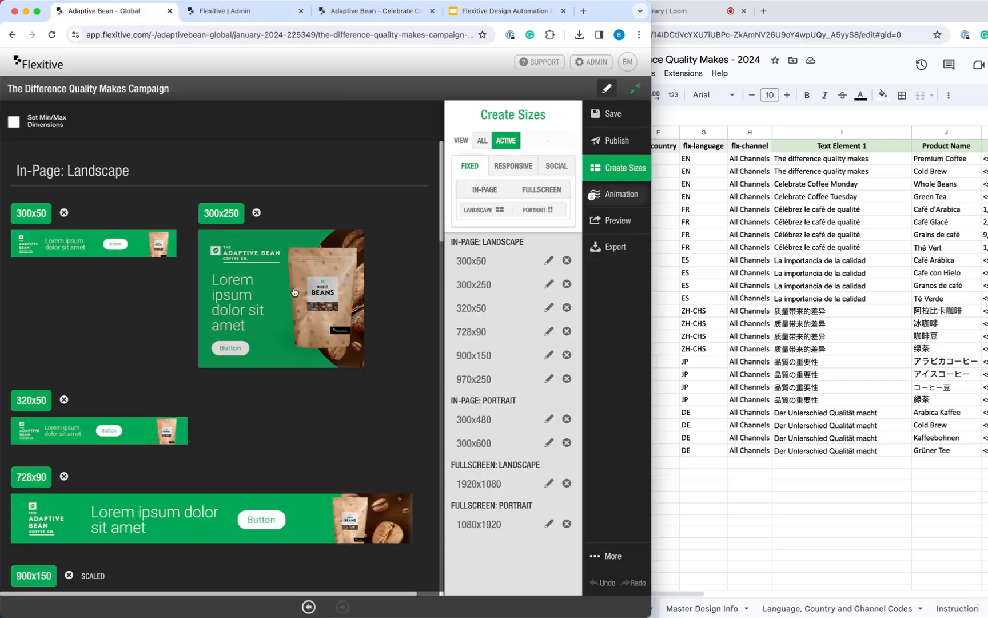
click(260, 283)
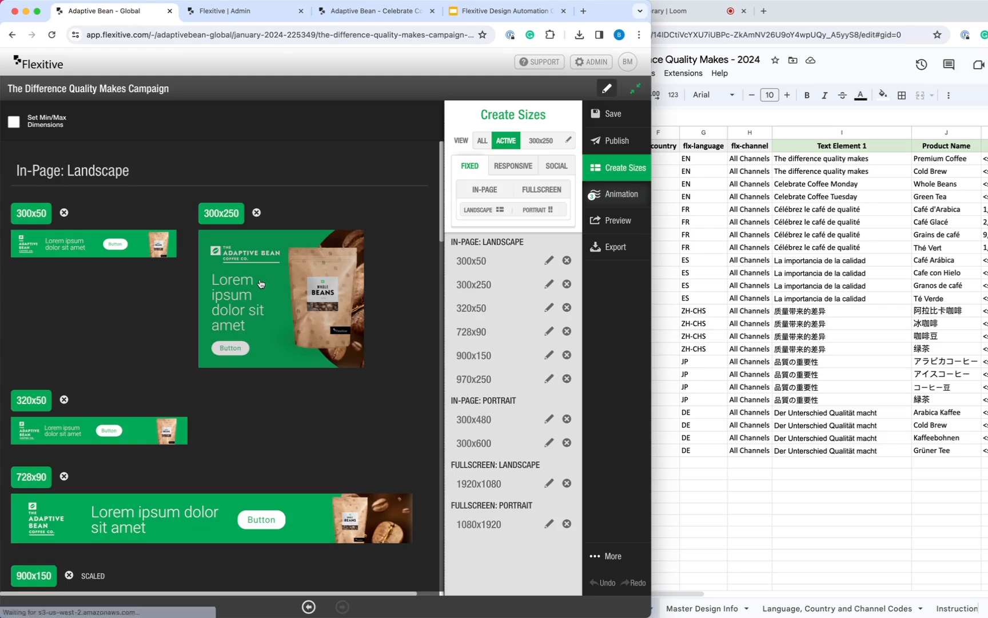
click(719, 528)
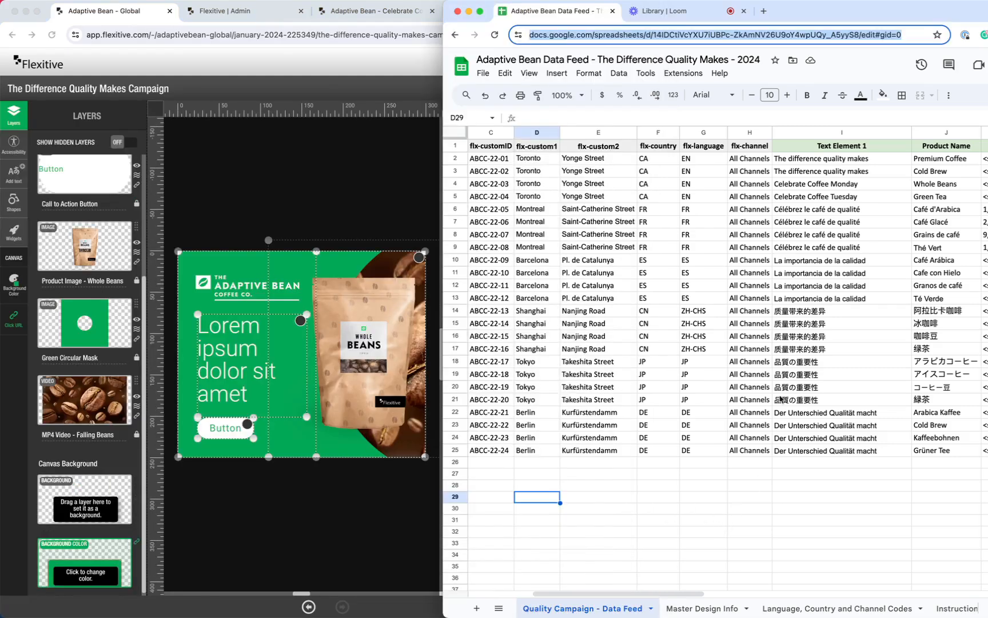
- Check the remaining text and image columns of the data feed, then return to the Flexitive design and close its layers and sizes panels
scroll(778, 354, right, 5)
scroll(774, 355, right, 3)
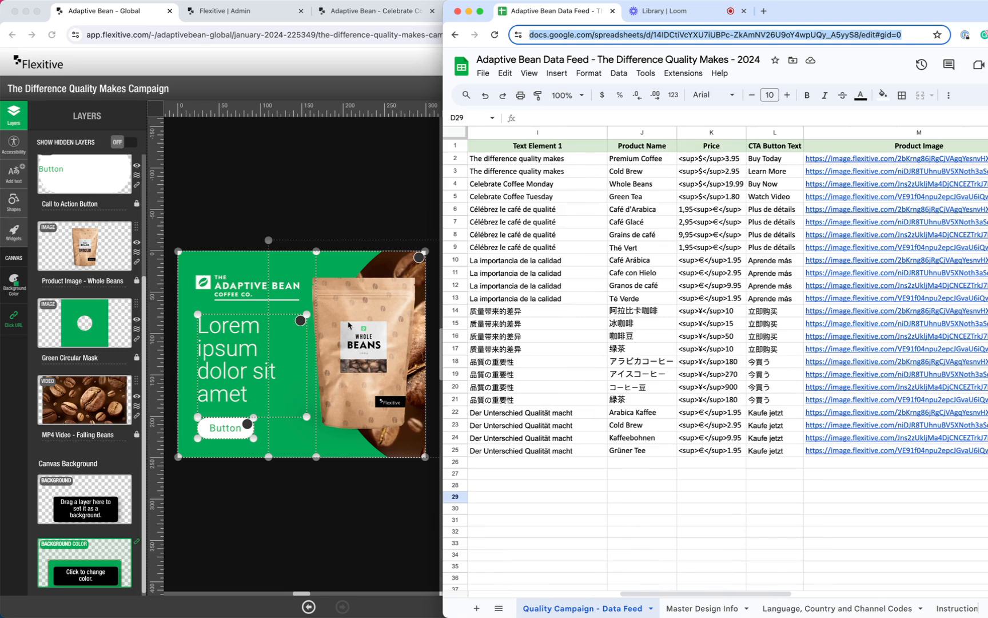
click(314, 178)
click(15, 115)
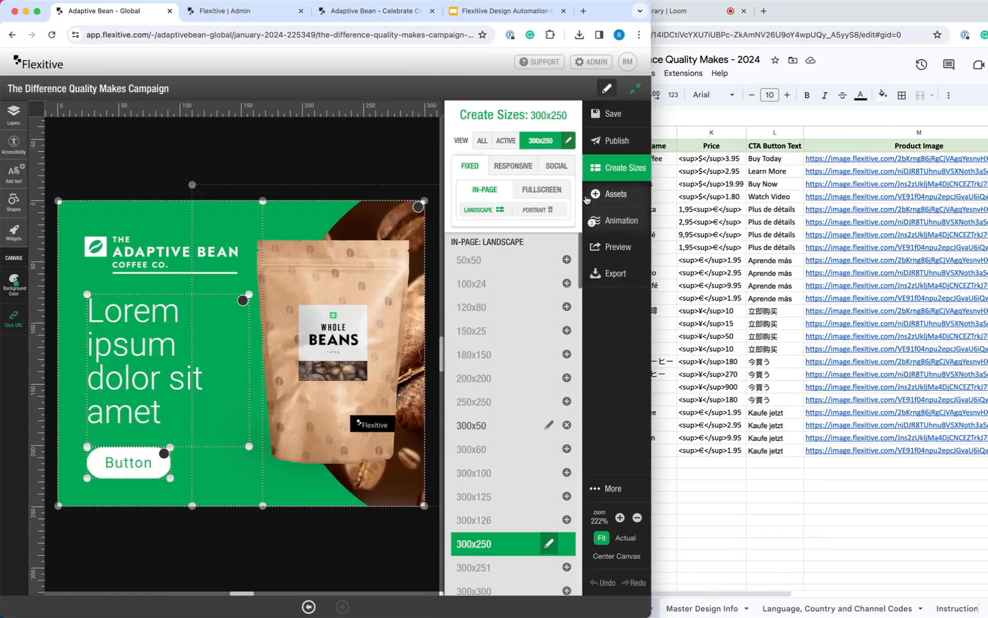
click(605, 177)
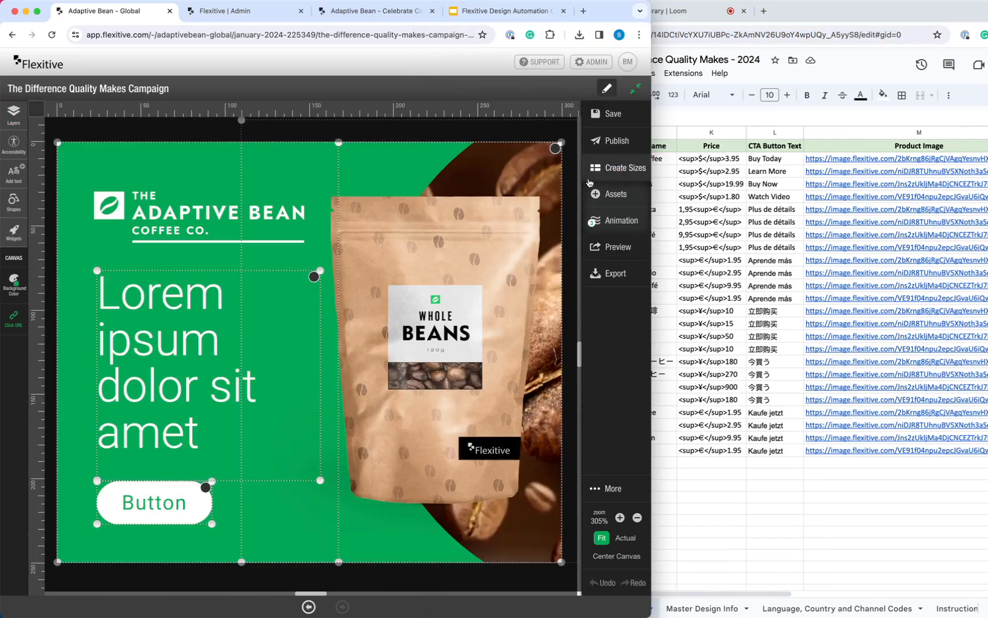
- Turn the "Lorem ipsum dolor sit amet" headline of the 300x250 design into dynamic design text
click(315, 280)
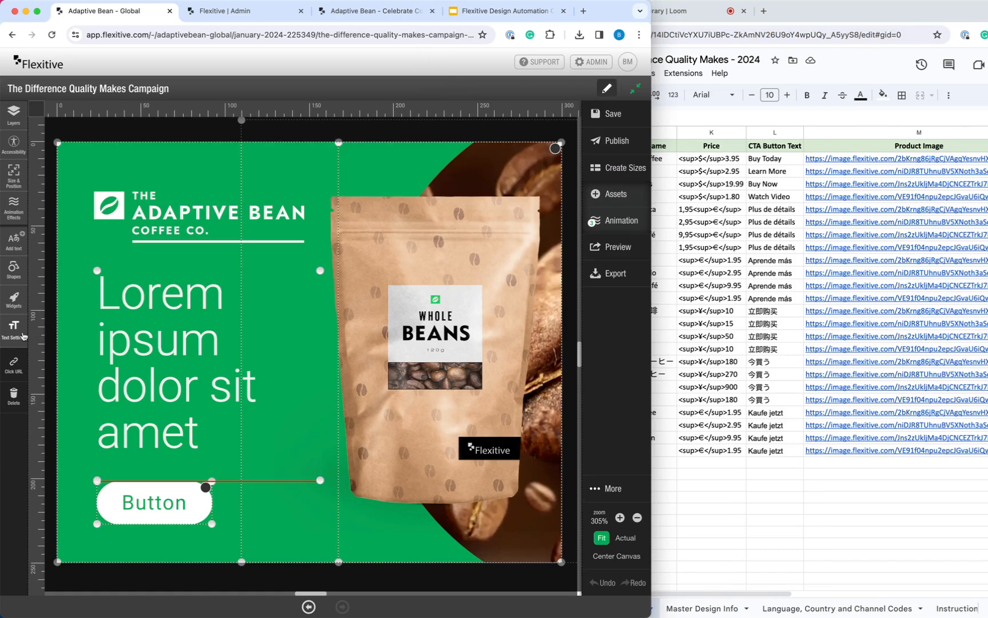
click(22, 335)
scroll(103, 417, down, 5)
scroll(103, 417, down, 8)
click(120, 529)
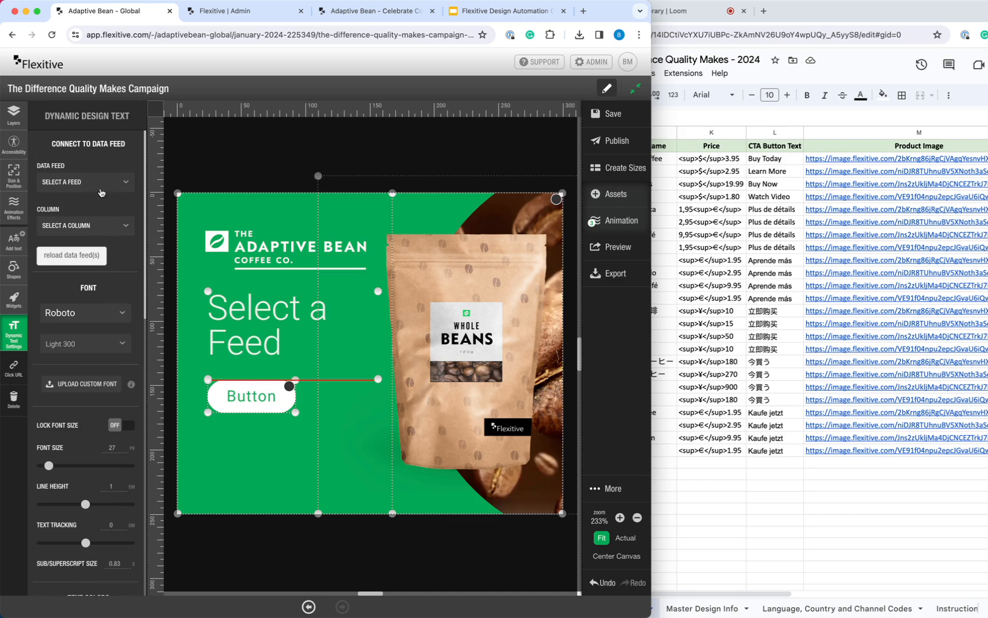
- Connect the headline to the data feed The Difference Quality Makes 2023 and its Text Element 1 column
click(101, 192)
click(96, 329)
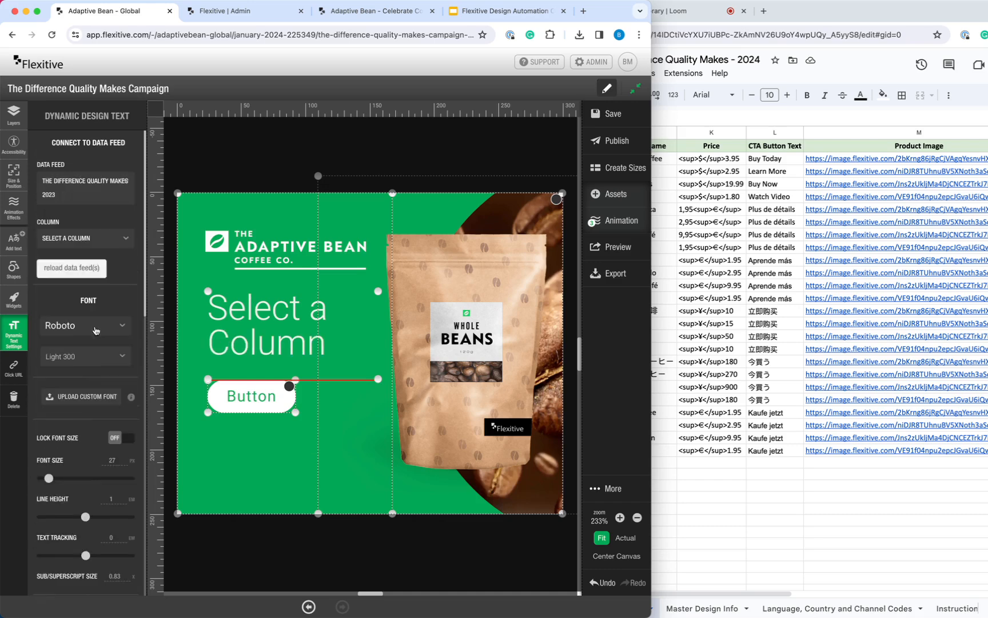
click(98, 242)
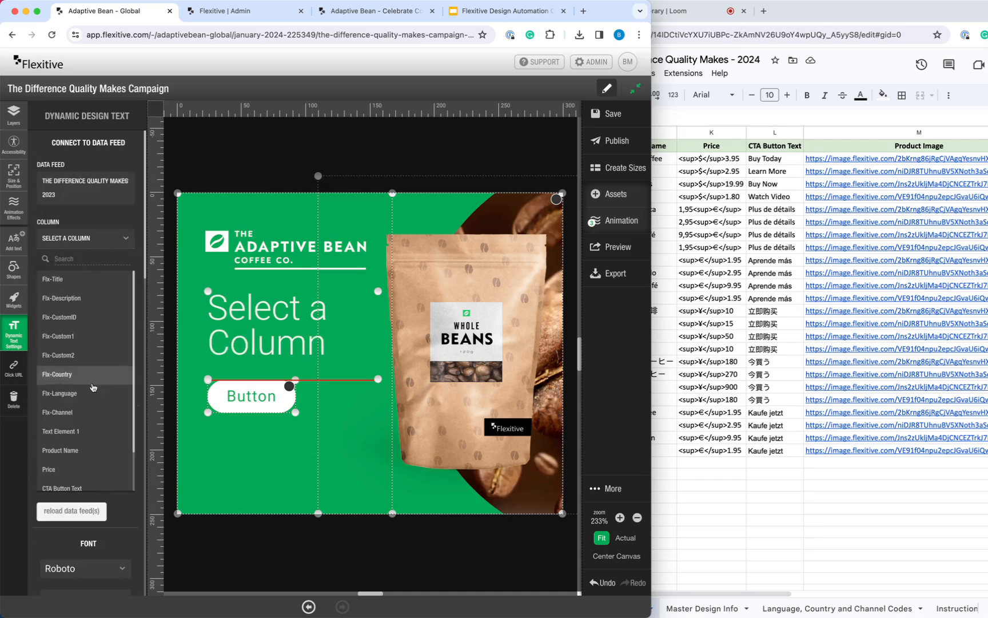
click(87, 434)
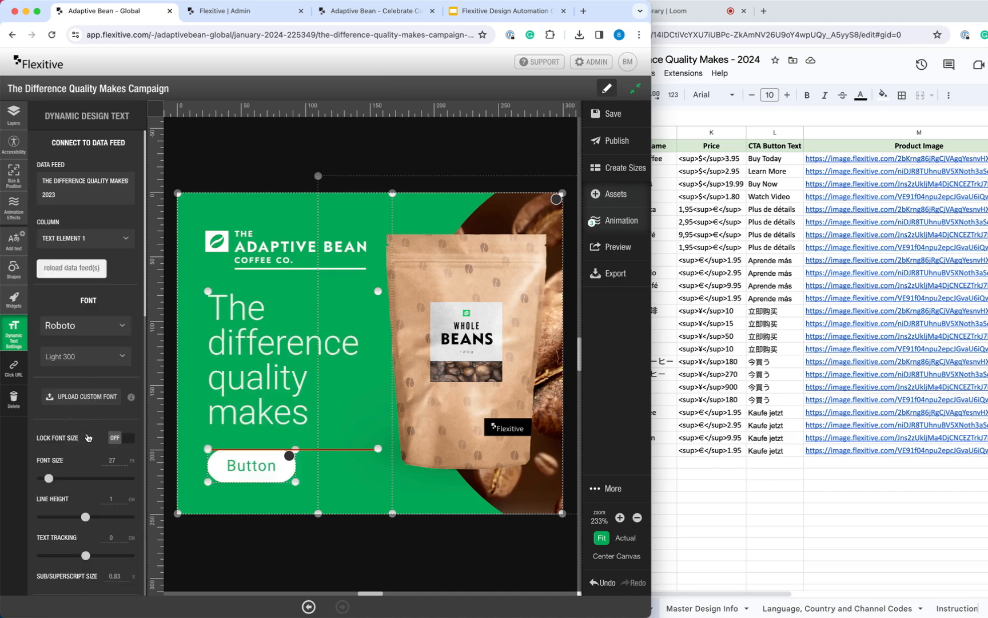
- Turn the call-to-action button's text in the 300x250 design into dynamic design text
scroll(724, 223, left, 3)
scroll(725, 223, left, 3)
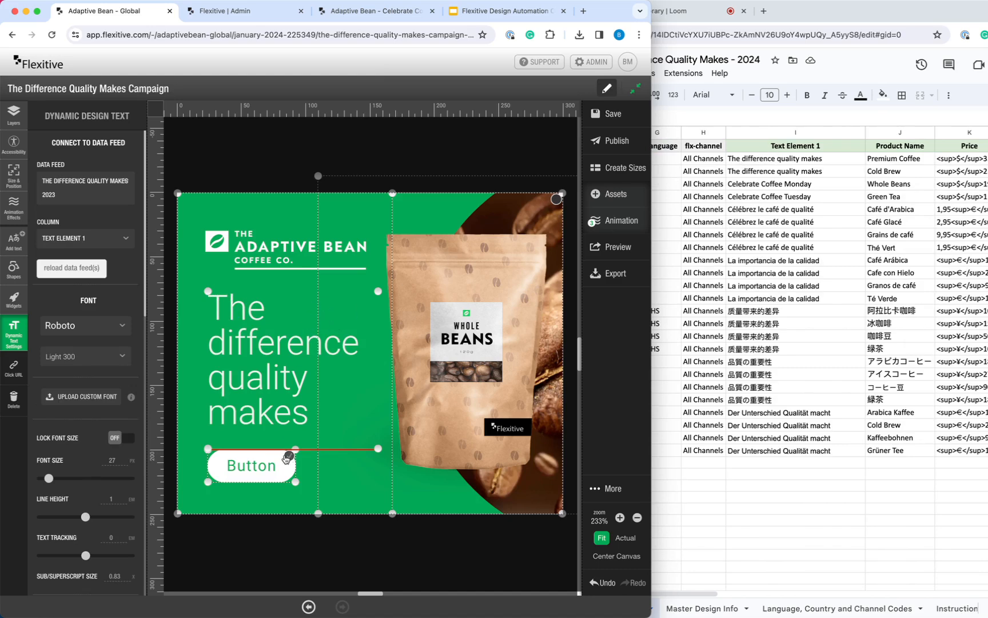
click(271, 458)
scroll(66, 470, down, 5)
scroll(66, 470, down, 10)
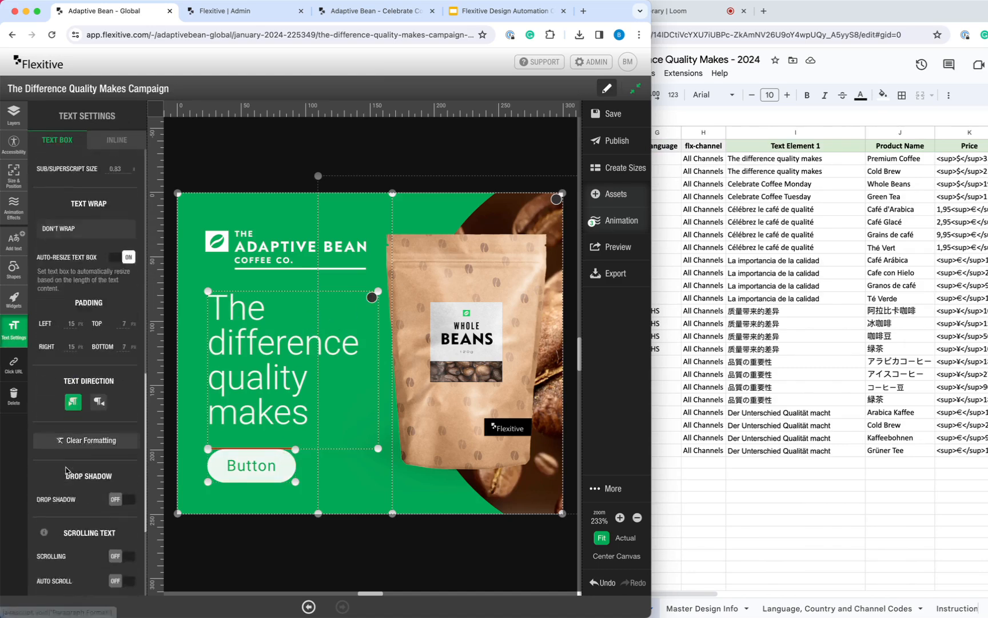
scroll(65, 470, up, 5)
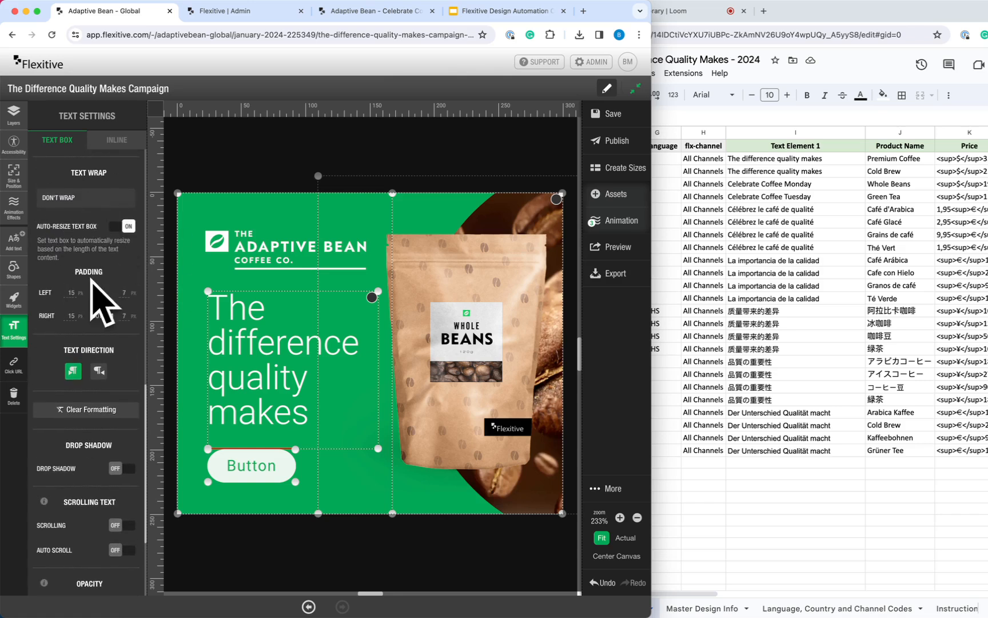
scroll(99, 291, down, 2)
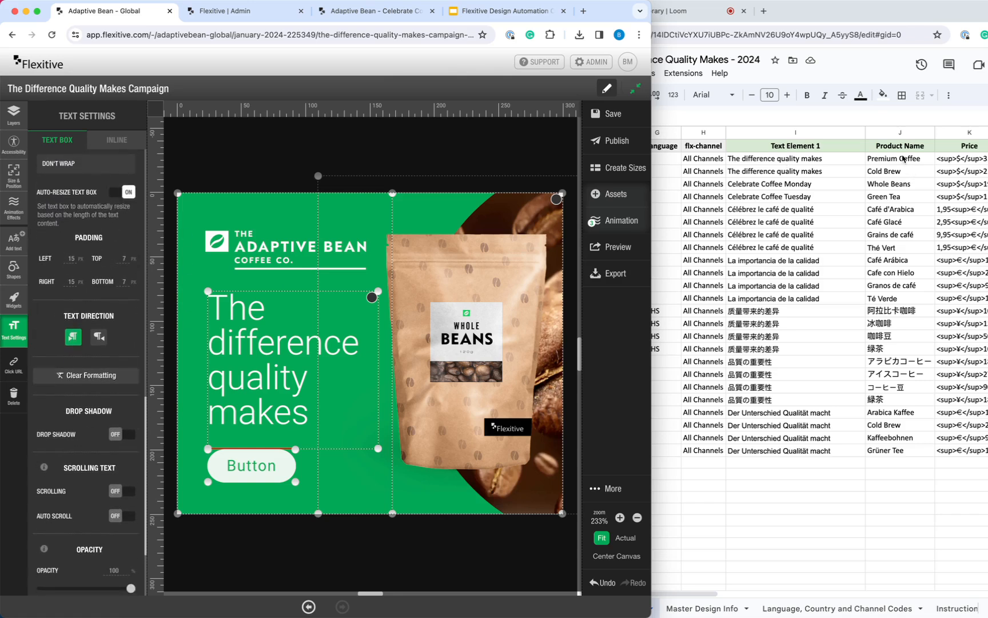
scroll(776, 318, left, 2)
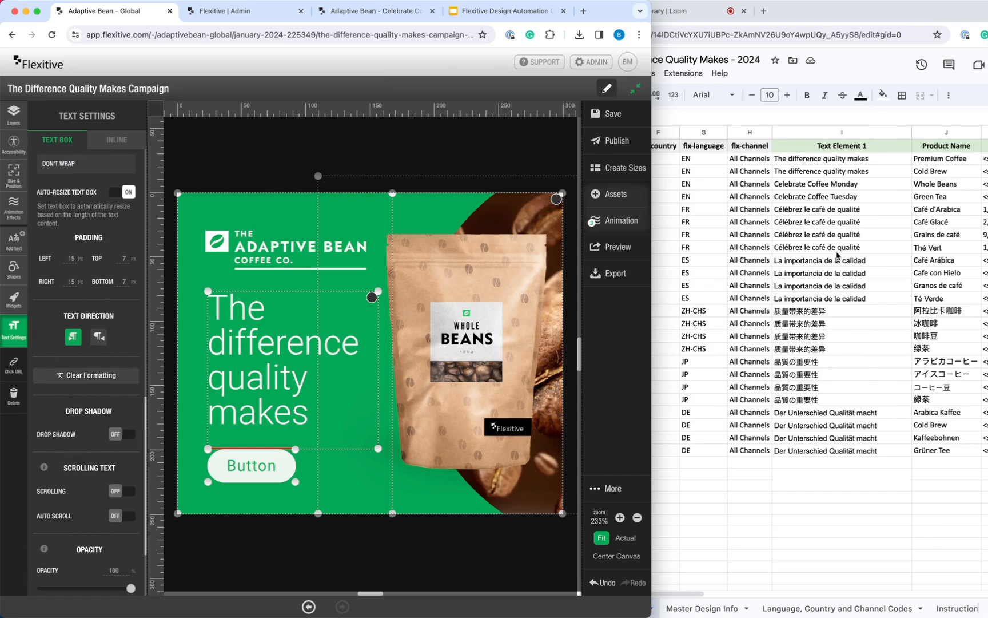
scroll(838, 254, right, 6)
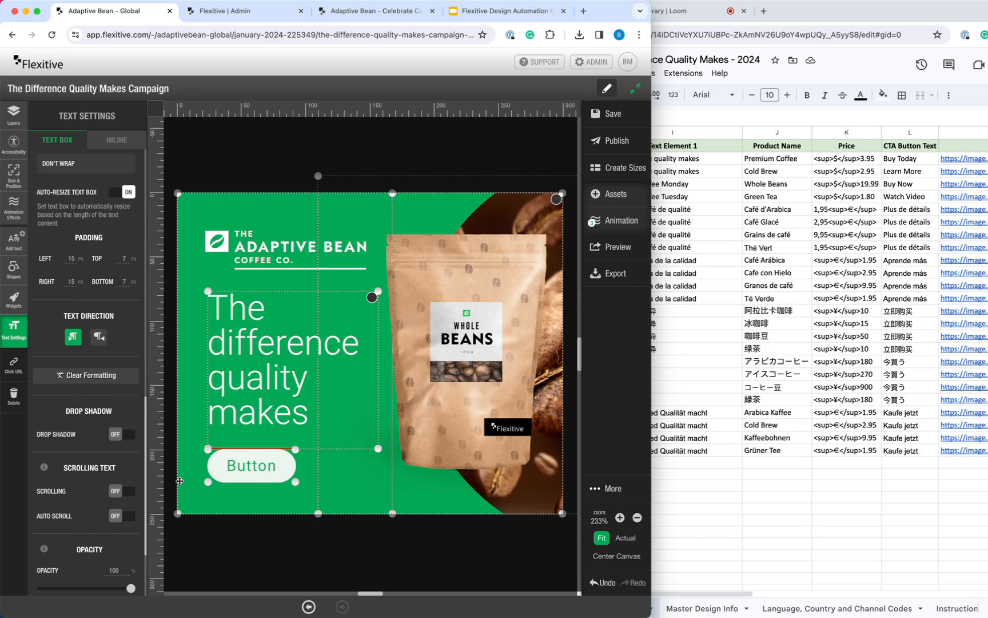
scroll(96, 472, down, 4)
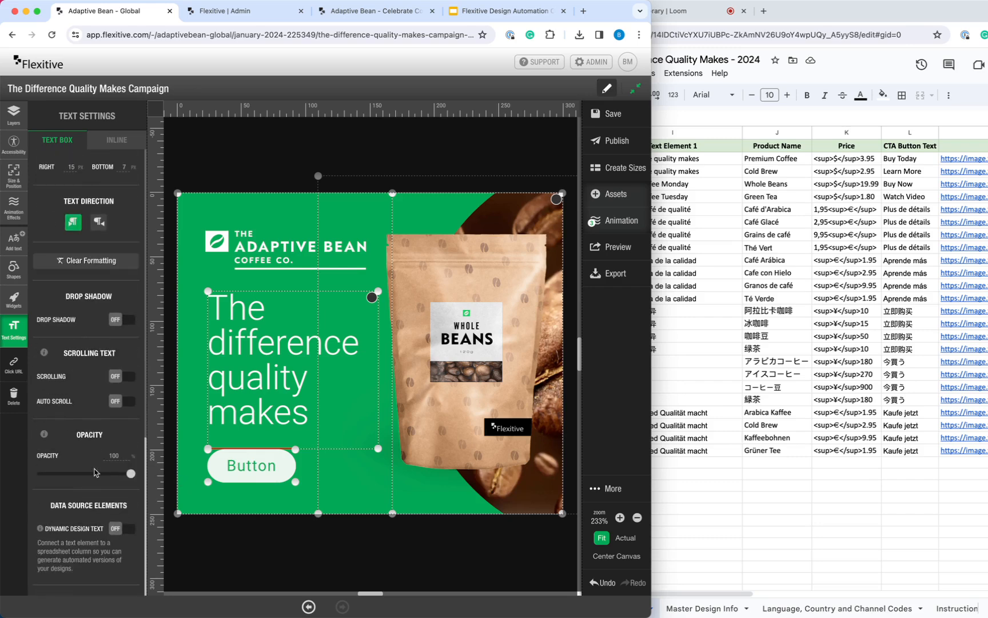
click(115, 528)
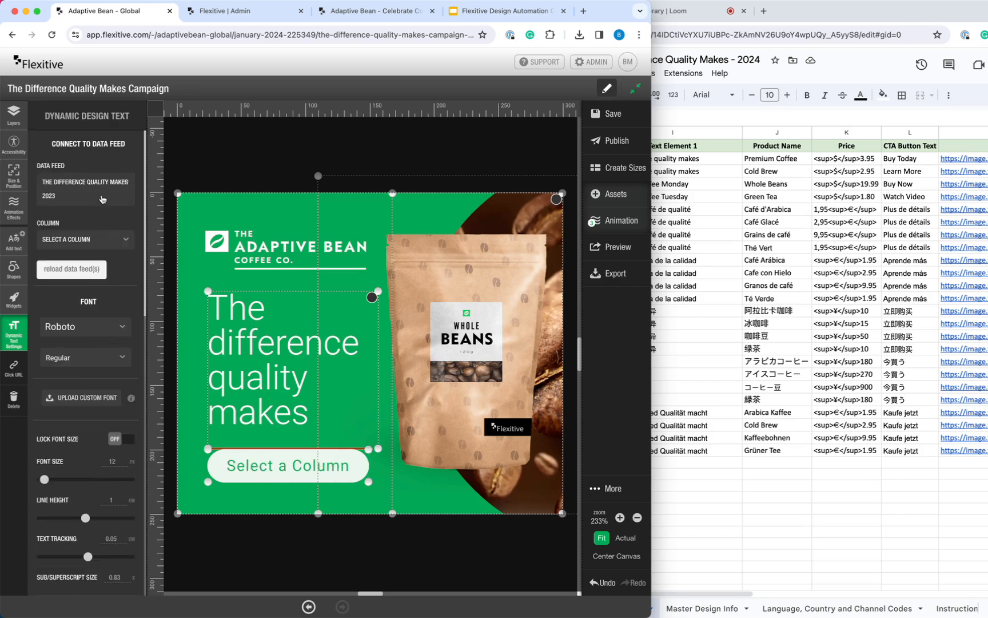
- Connect the call-to-action button's text to the CTA Button Text column of the data feed
click(110, 240)
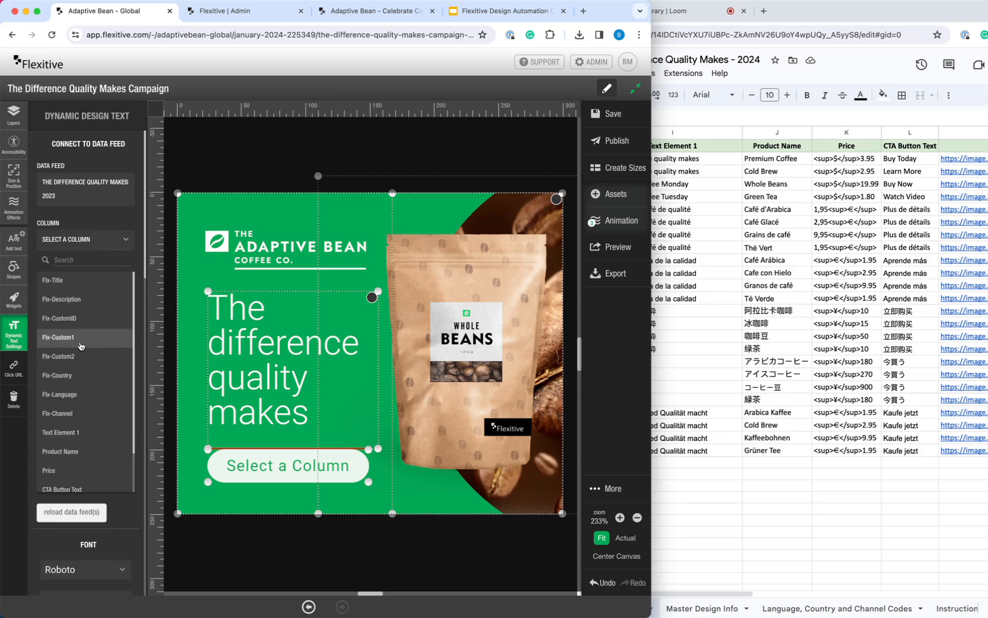
scroll(86, 320, down, 1)
click(97, 456)
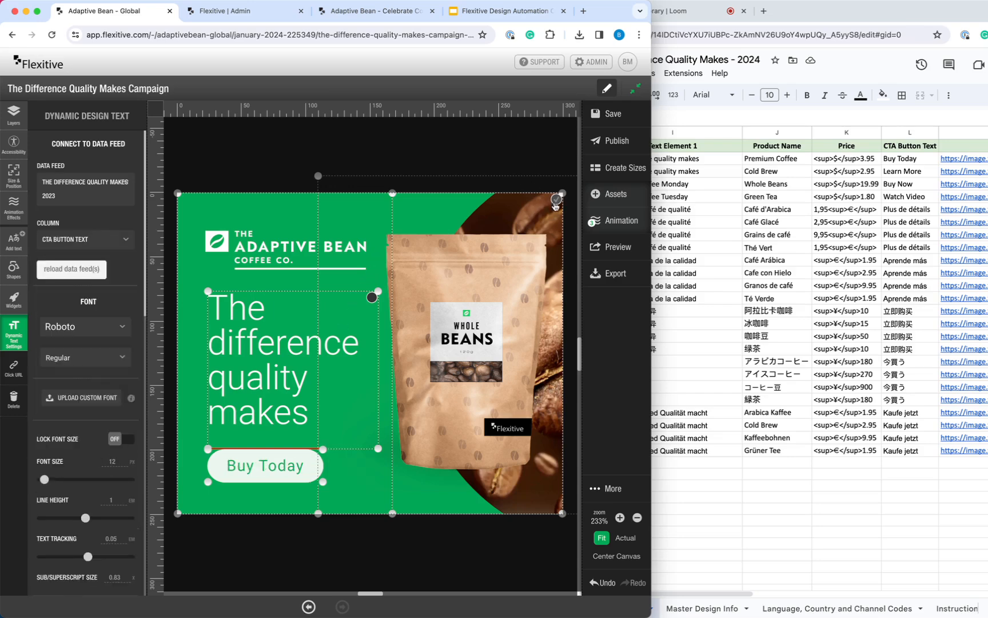
- Turn the Whole Beans product image into a dynamic design image connected to the data feed's Product Image column
click(495, 265)
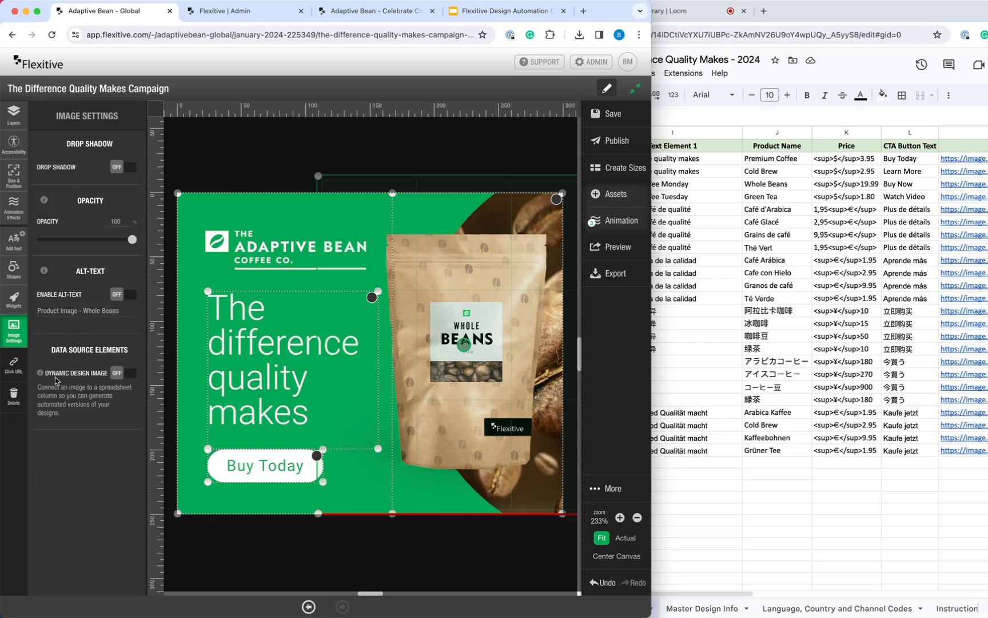
click(118, 373)
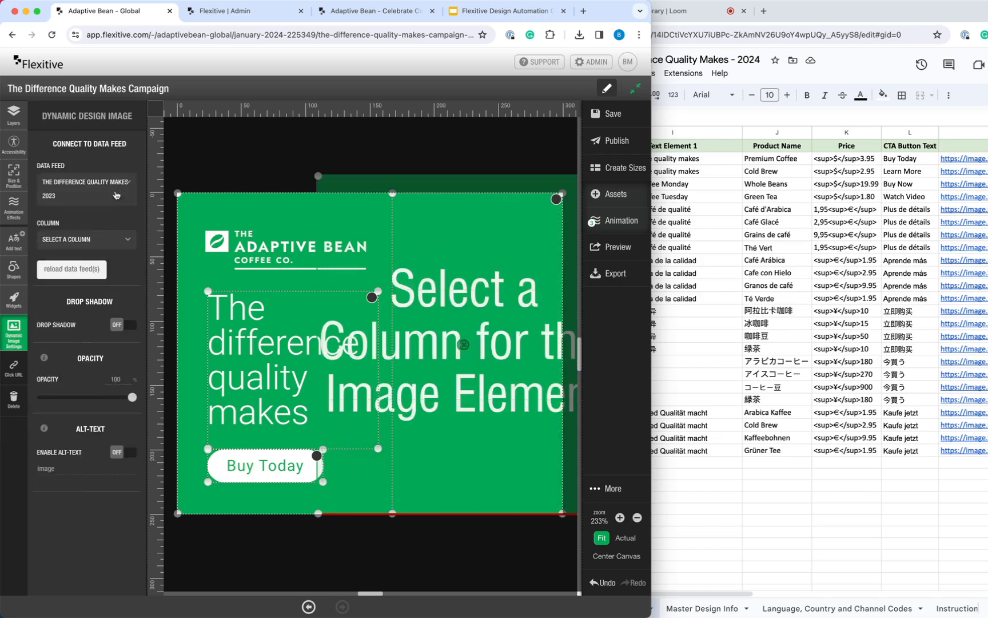
click(115, 235)
scroll(91, 321, down, 2)
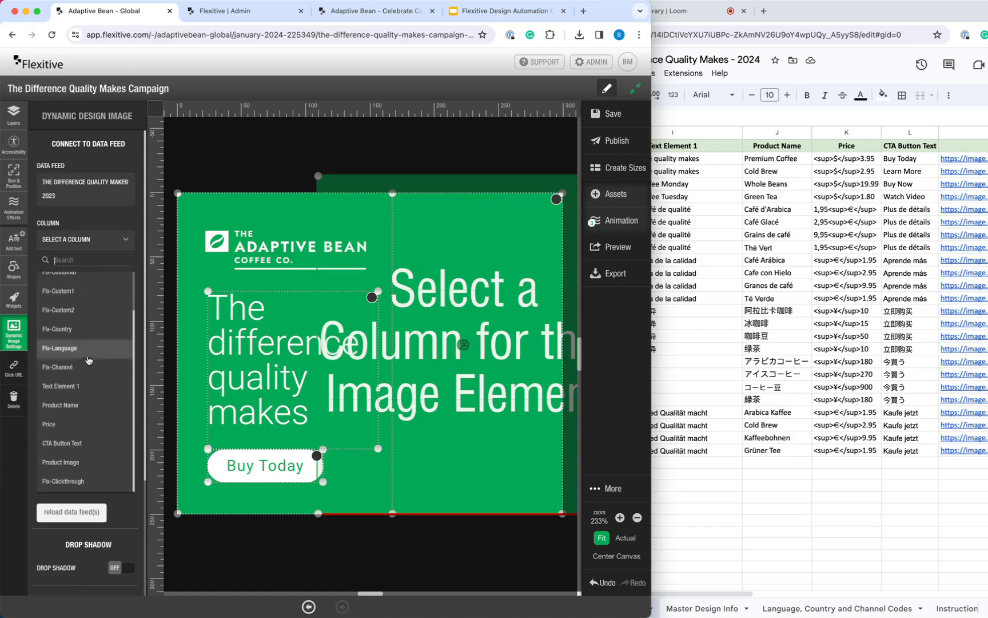
click(94, 462)
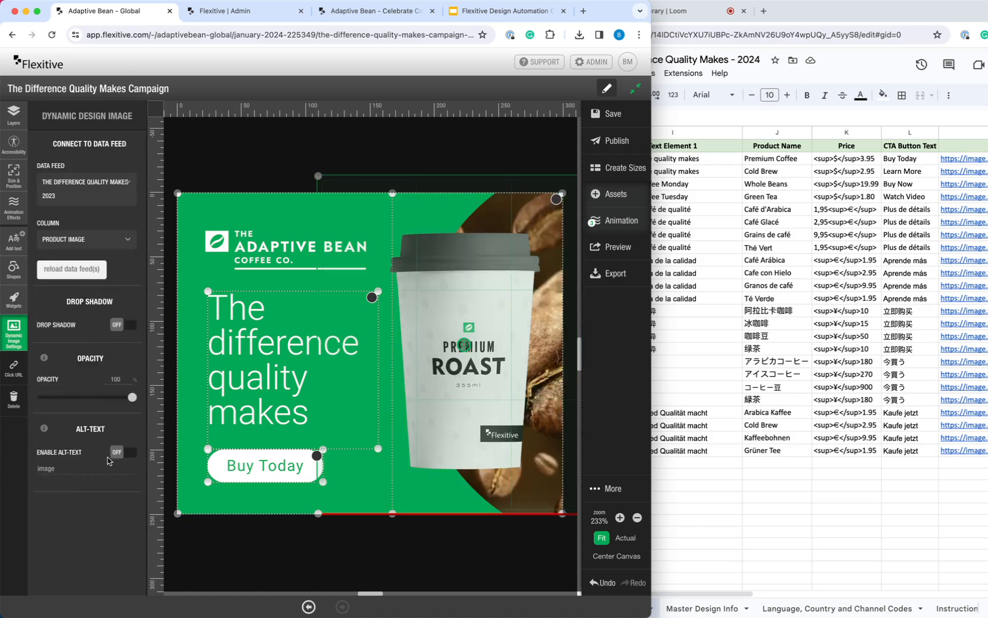
- Switch to the data feed spreadsheet and point out the Text Element 1, Product Image and CTA Button Text column headings
click(767, 504)
key(super+l)
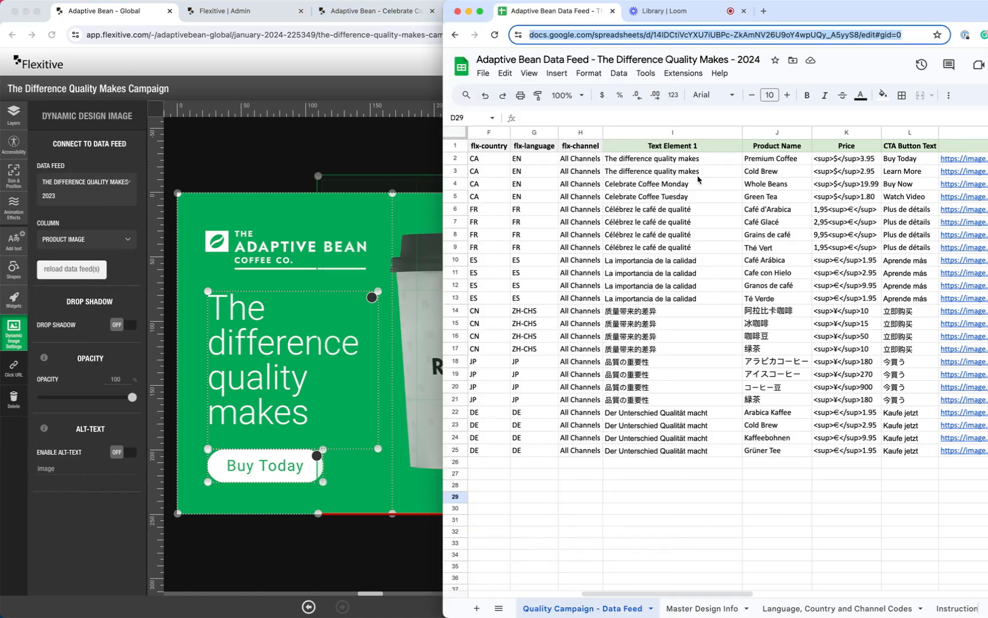
click(674, 150)
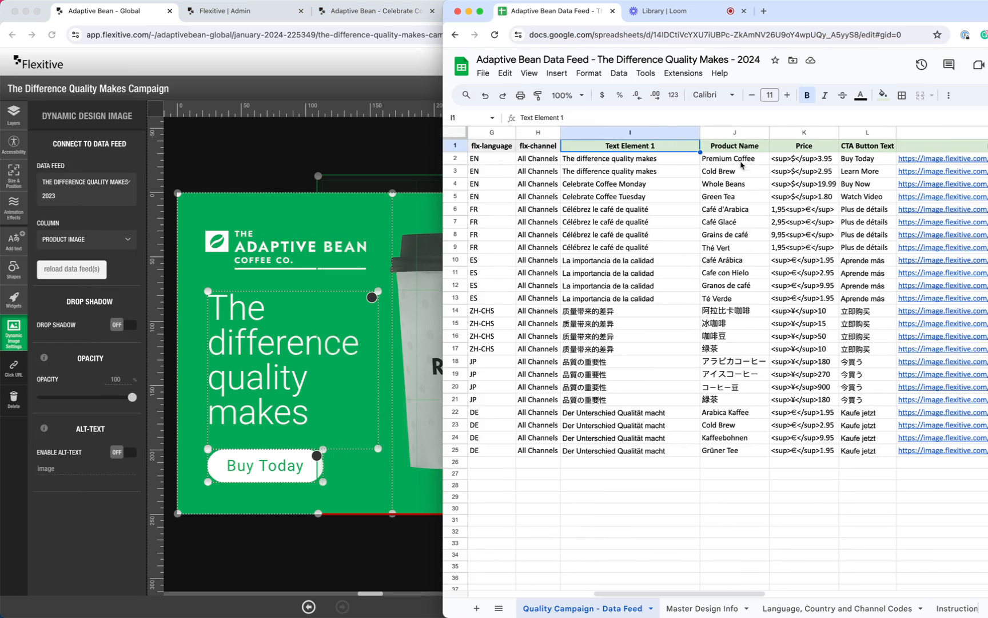
scroll(881, 153, right, 1)
click(885, 150)
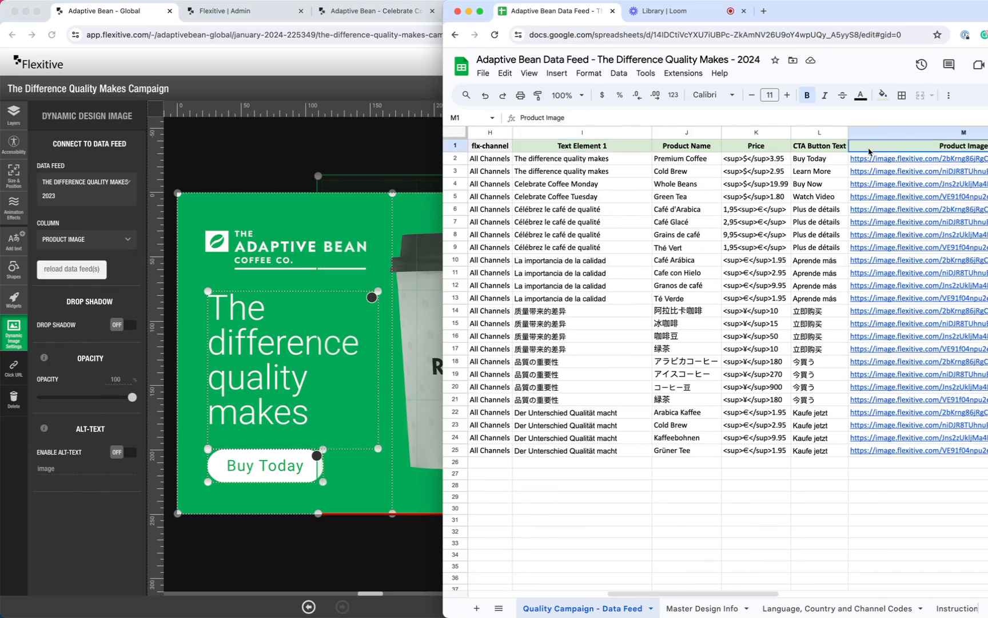
click(837, 148)
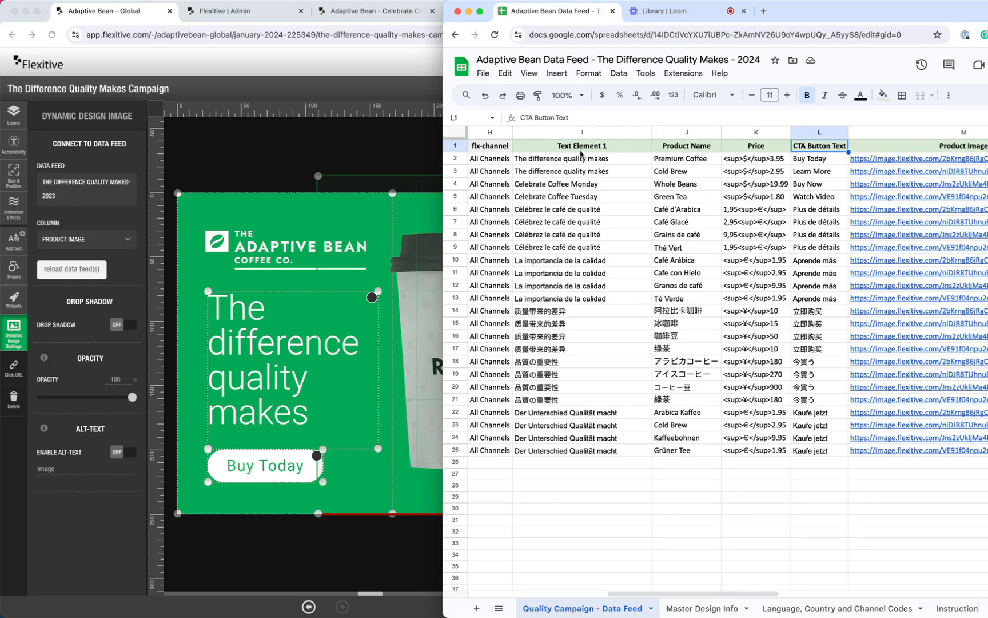
- Return to the Flexitive design, list its active sizes and open the 1920x1080 fullscreen landscape size for editing
click(393, 154)
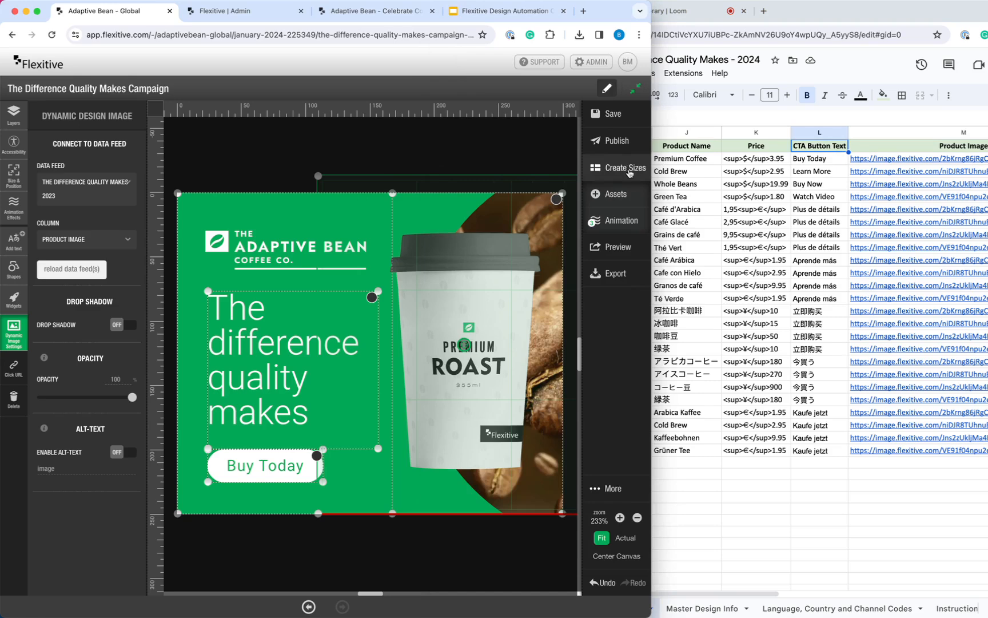
click(627, 168)
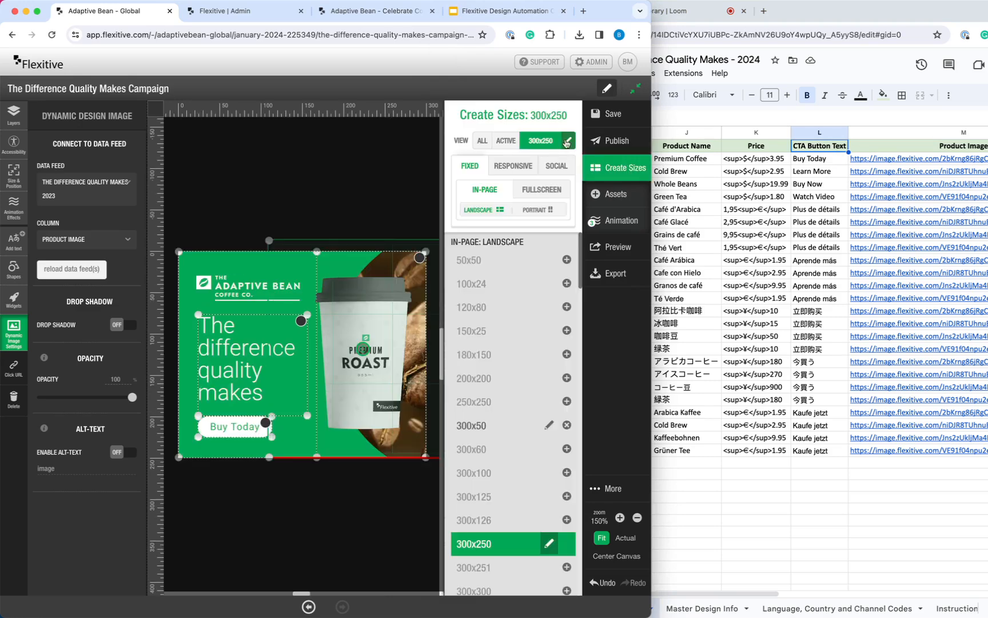
click(506, 140)
scroll(361, 394, down, 15)
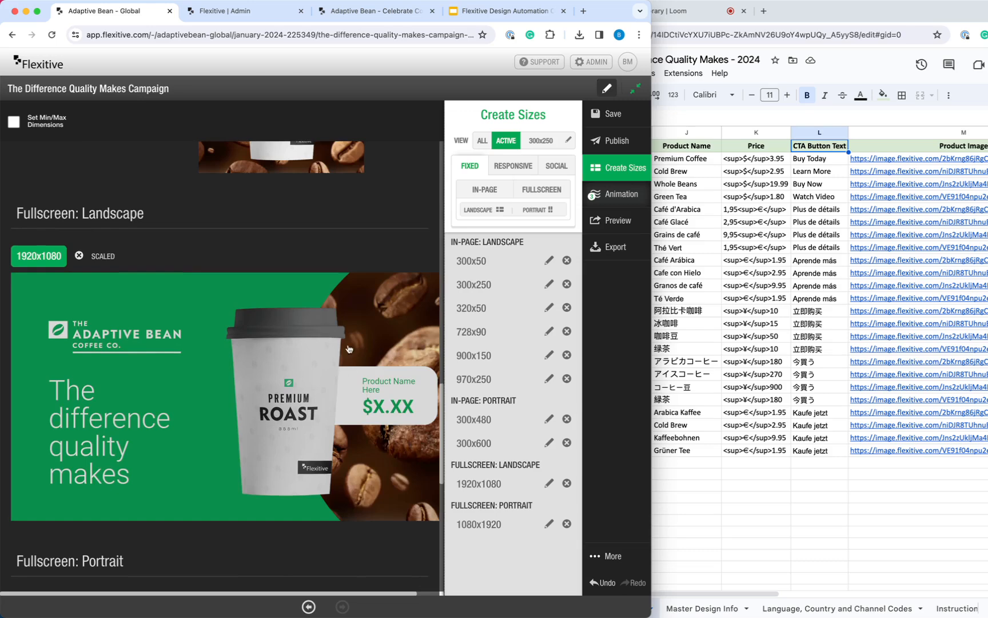
click(348, 348)
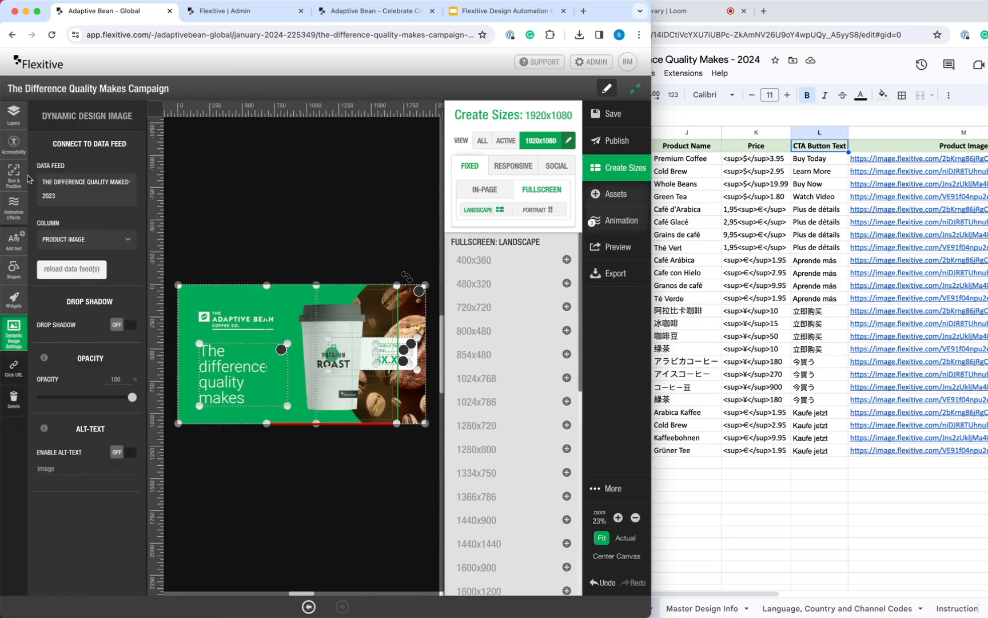
- Turn the "Product Name Here" text of the 1920x1080 design into dynamic design text
click(13, 114)
click(598, 171)
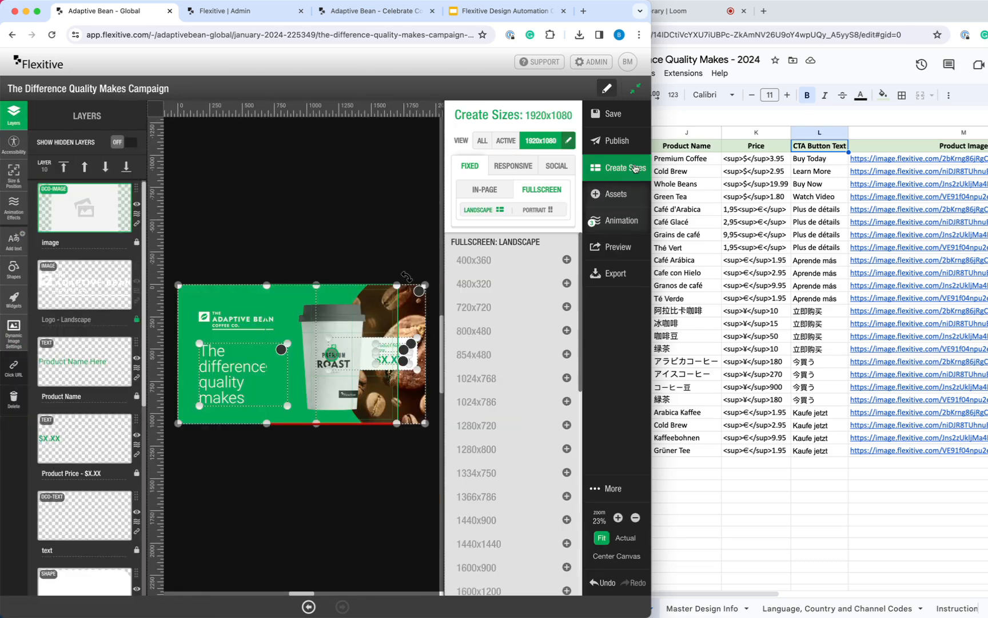
click(531, 345)
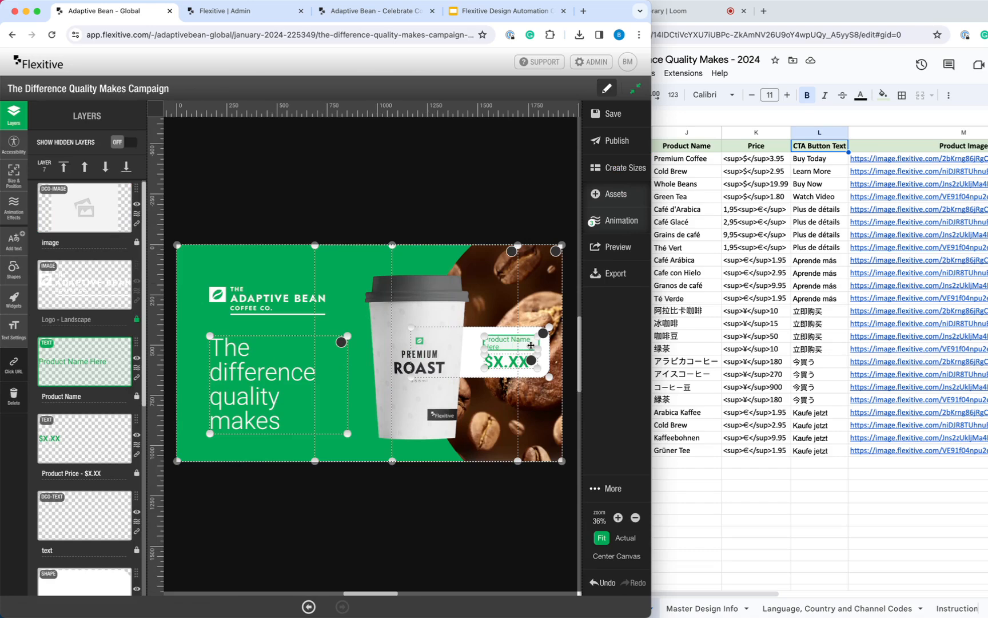
click(14, 328)
scroll(90, 399, down, 8)
click(117, 526)
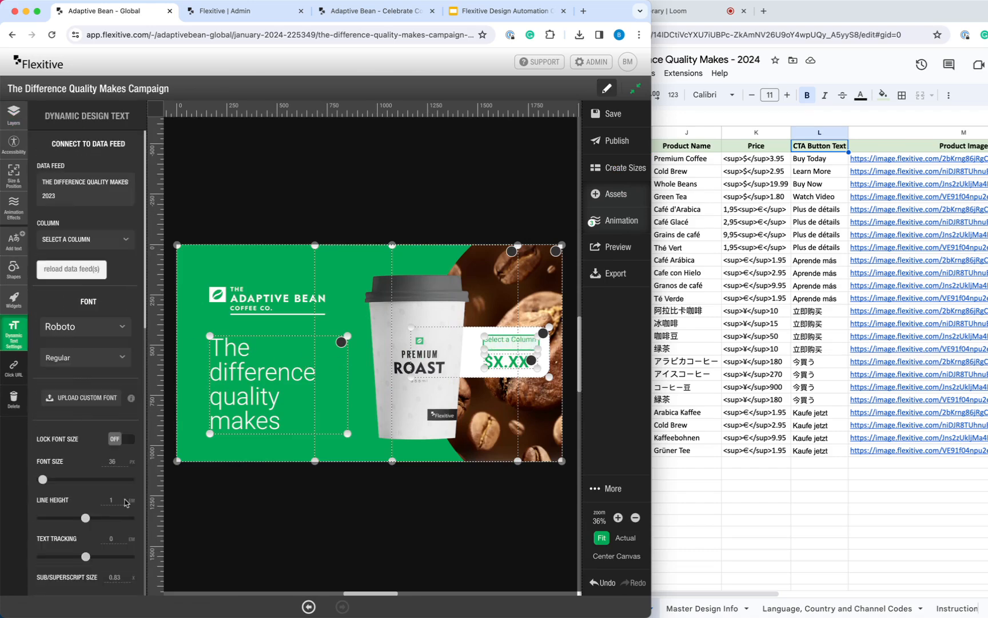
- Connect the product name text to the Product Name column of the data feed
click(97, 240)
scroll(91, 366, down, 3)
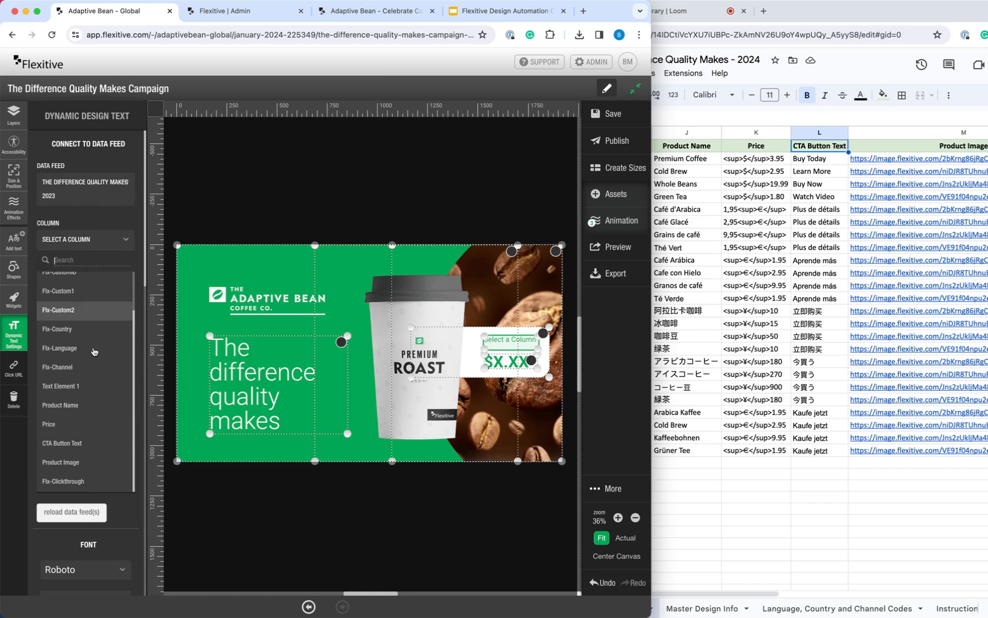
click(86, 405)
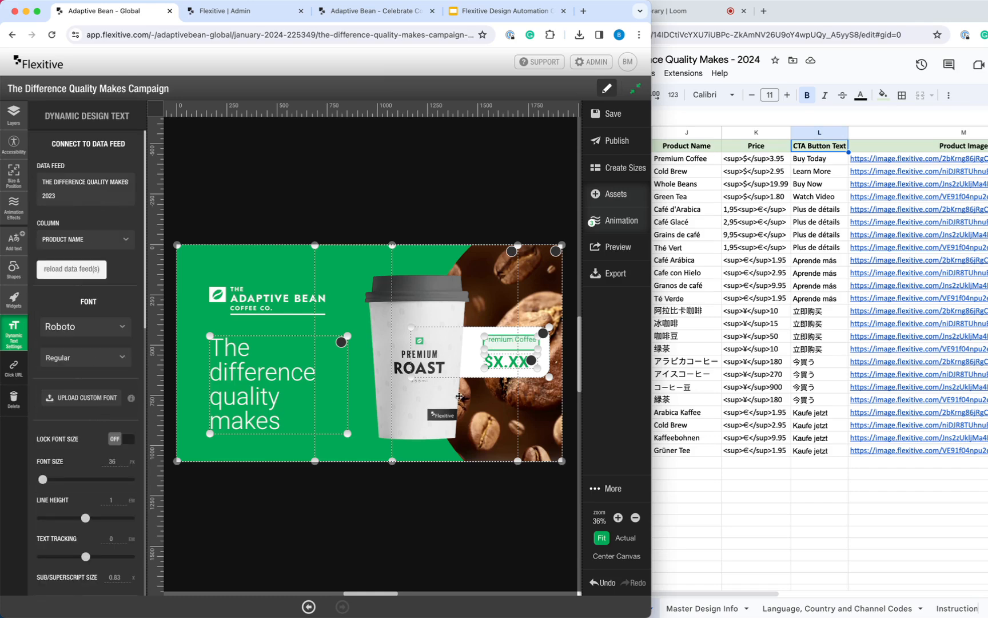
- Turn the "$X.XX" price text of the 1920x1080 design into dynamic design text and connect it to the Price column
click(523, 365)
scroll(41, 440, down, 10)
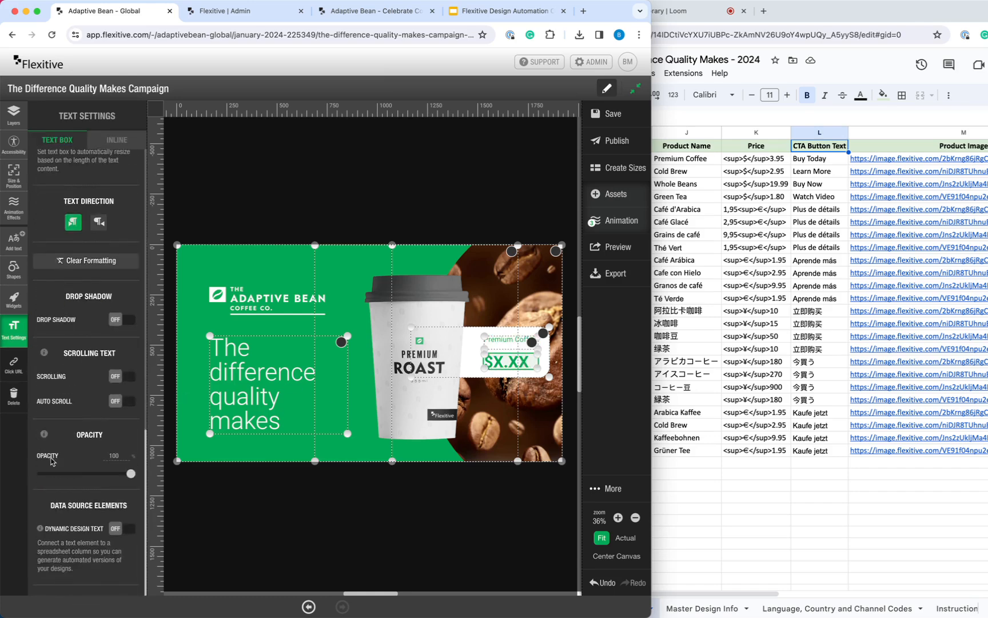
click(115, 528)
click(108, 240)
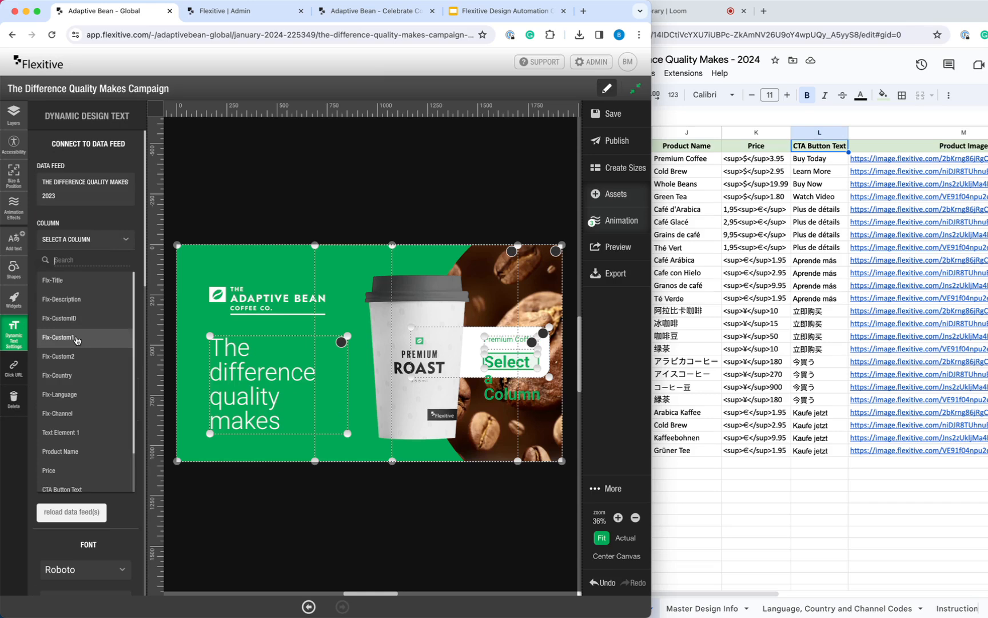
click(80, 422)
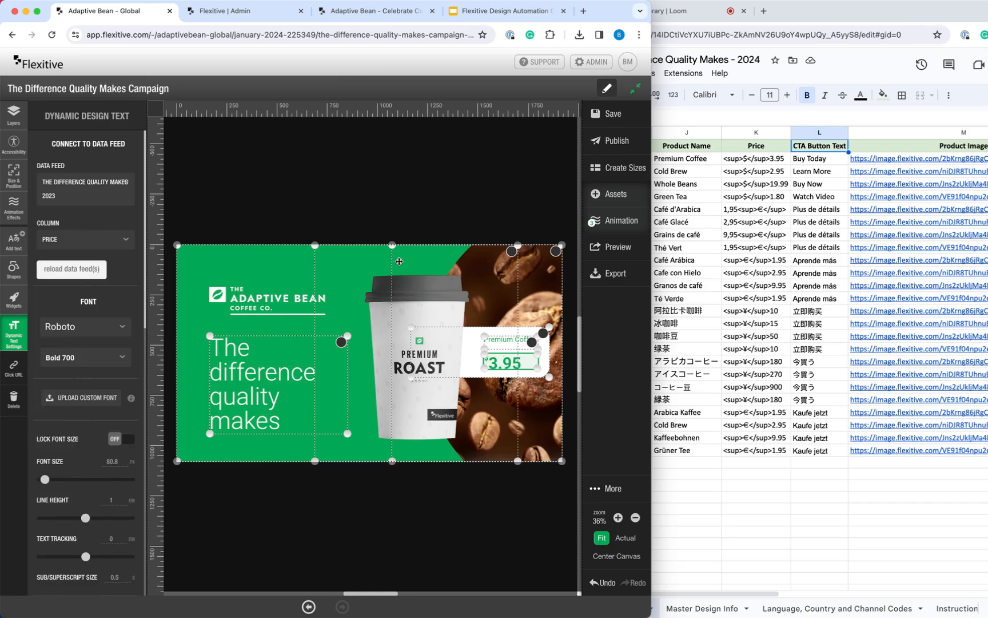
- Save the design and close its editor to return to the January 2024 design list
click(786, 501)
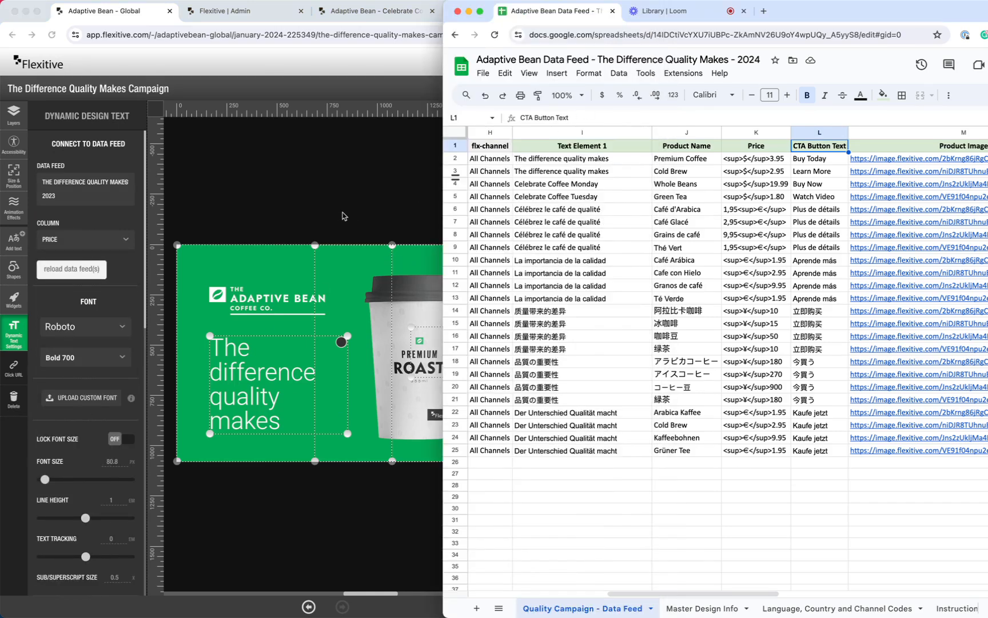
click(376, 191)
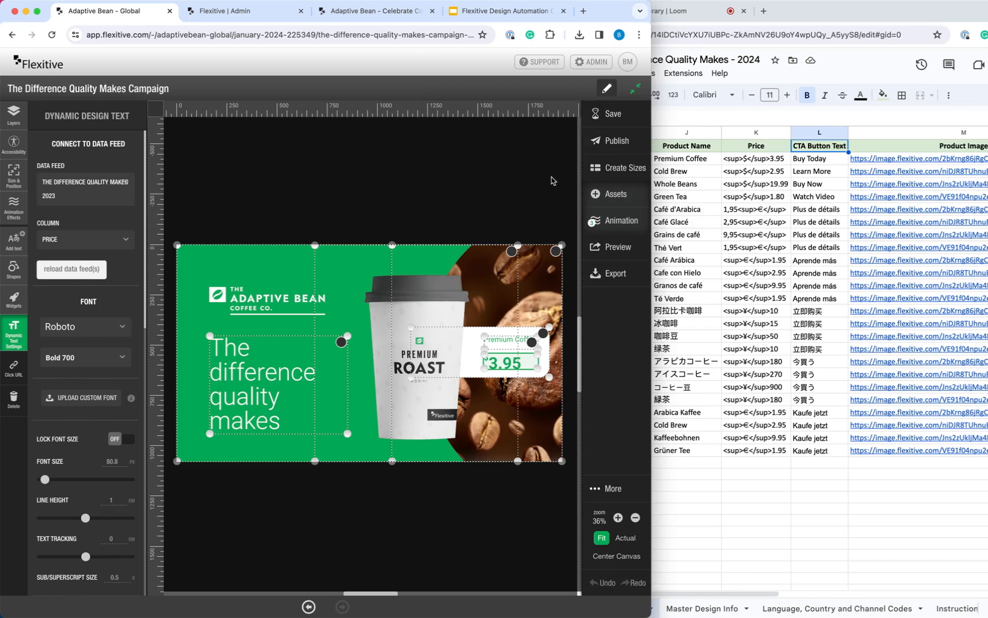
click(634, 93)
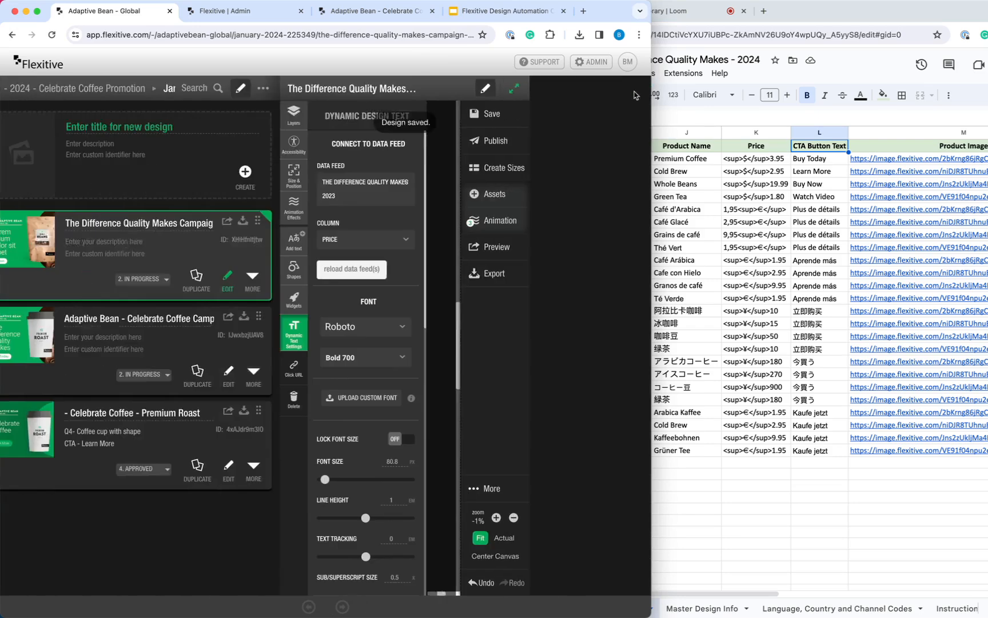
click(611, 91)
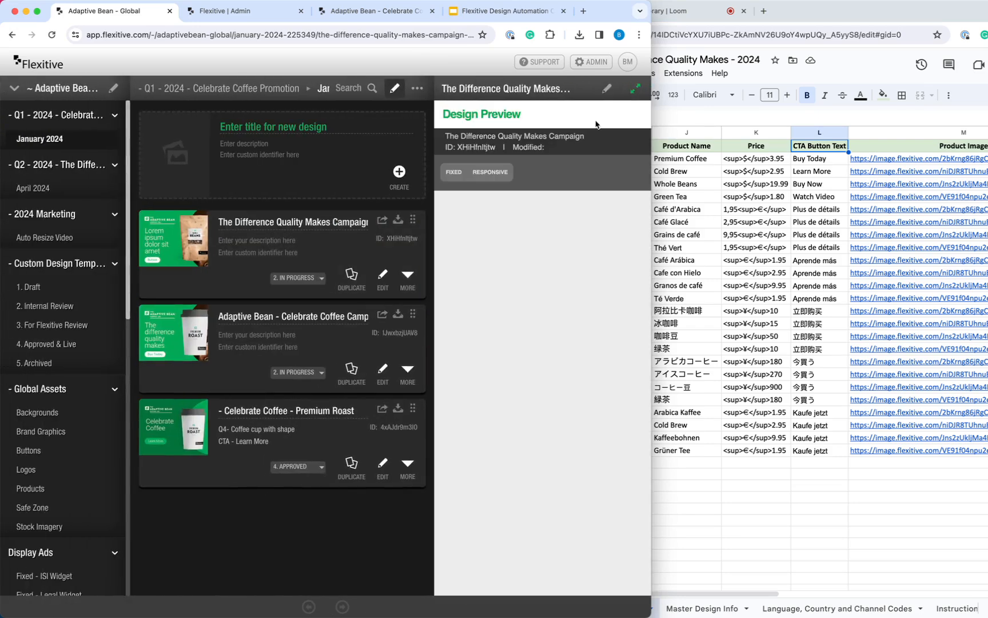
- Expand the details of The Difference Quality Makes Campaign and generate variations from data feed rows 1 to 24
click(409, 276)
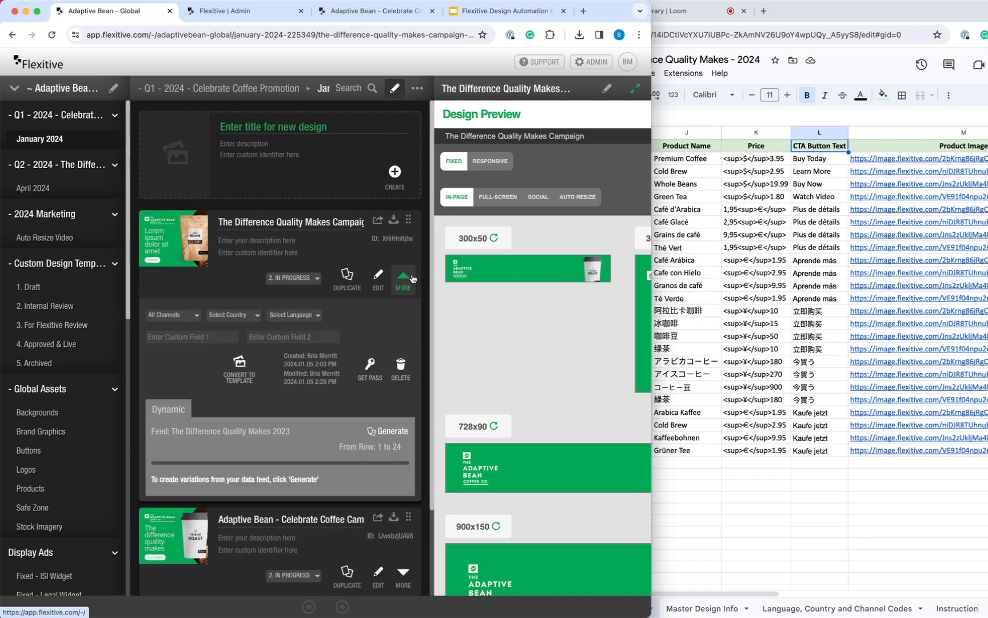
click(389, 430)
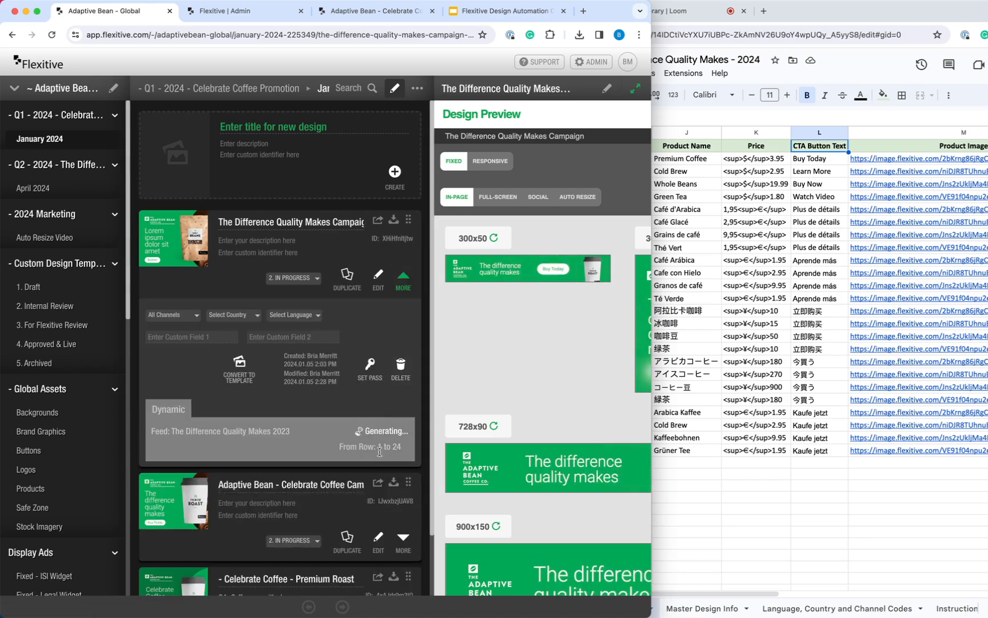
- Switch to the data feed spreadsheet and review its columns from flx-title through Product Image and flx-clickthrough
click(715, 490)
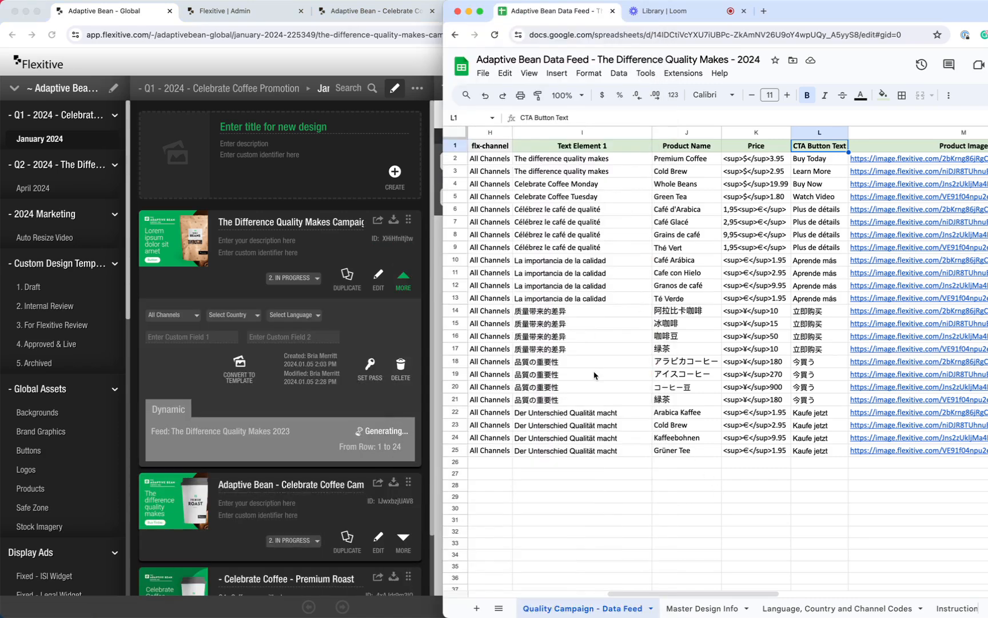
scroll(594, 362, left, 10)
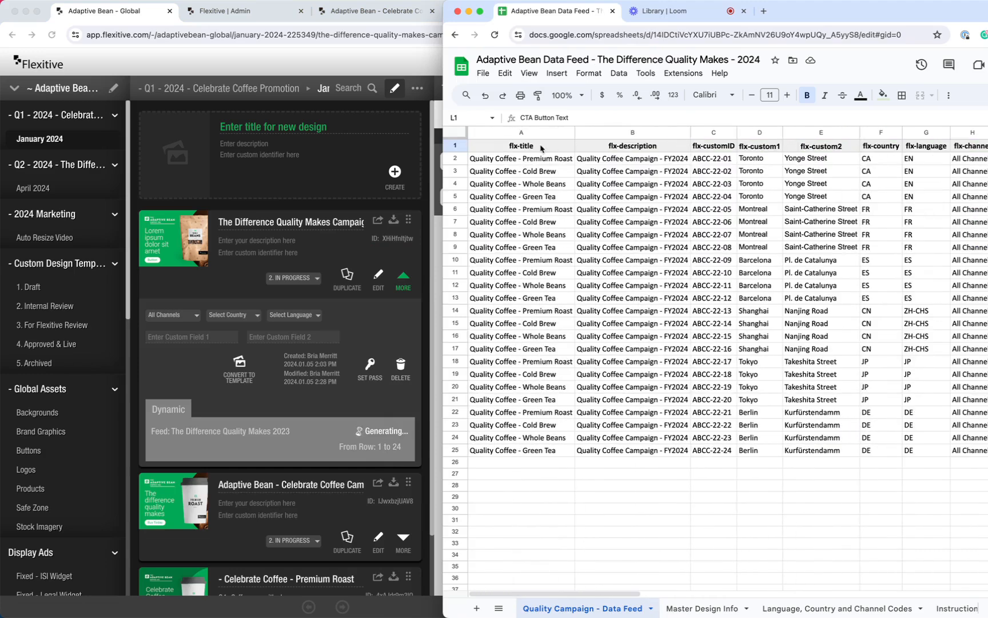
scroll(643, 200, right, 10)
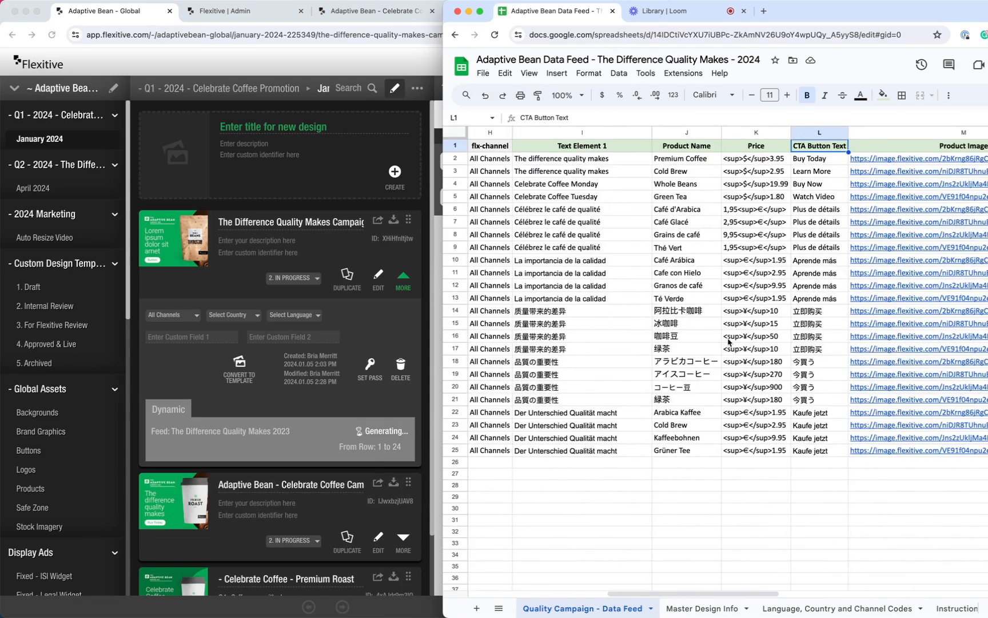
click(755, 507)
scroll(759, 389, right, 8)
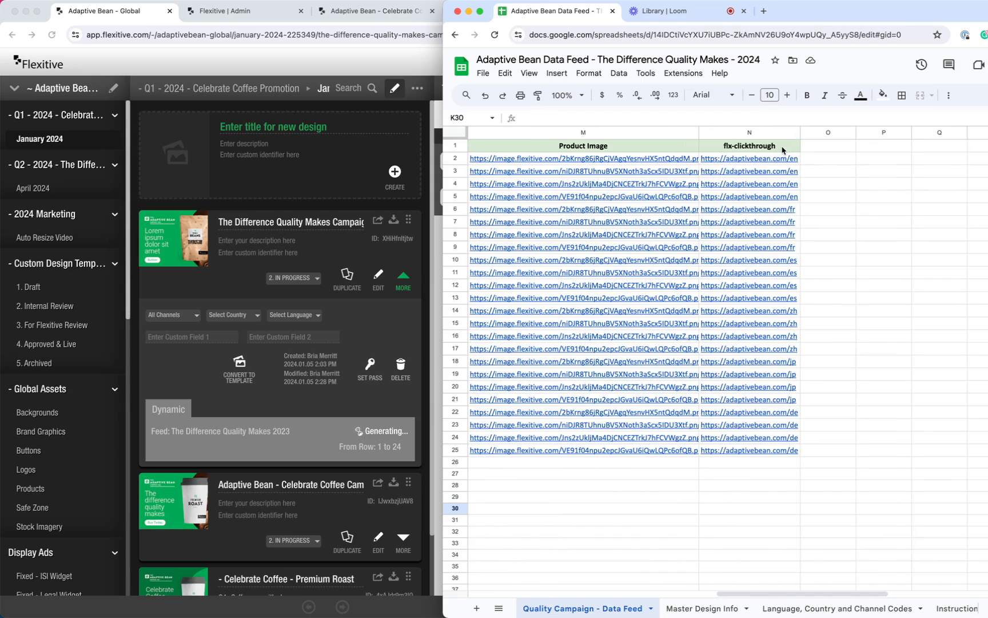
mouse_move(701, 173)
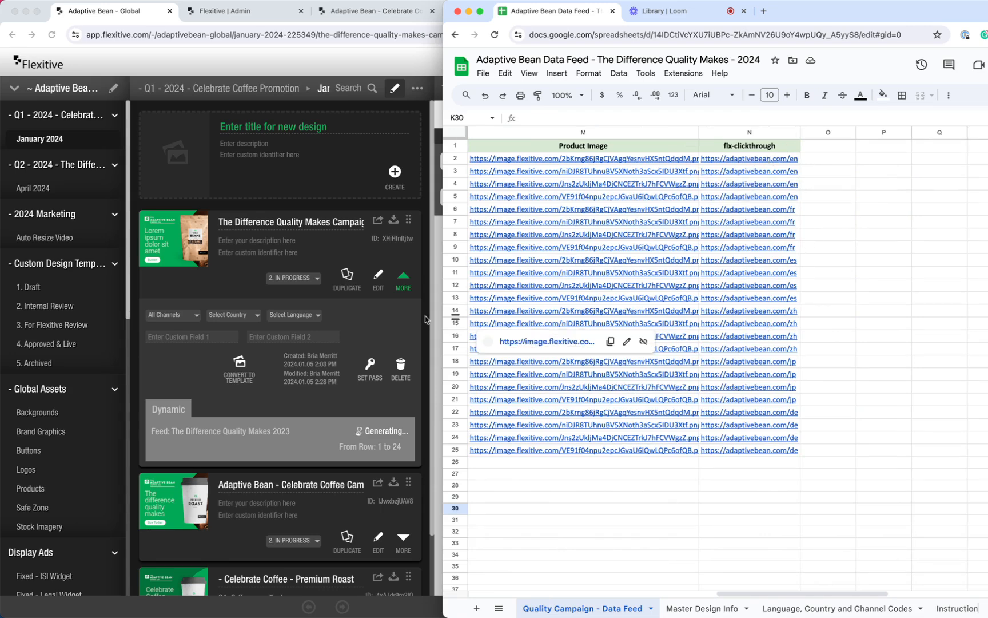
- Return to the Flexitive design list, enlarge its window to full width and look through the generated Quality Coffee variations
click(323, 147)
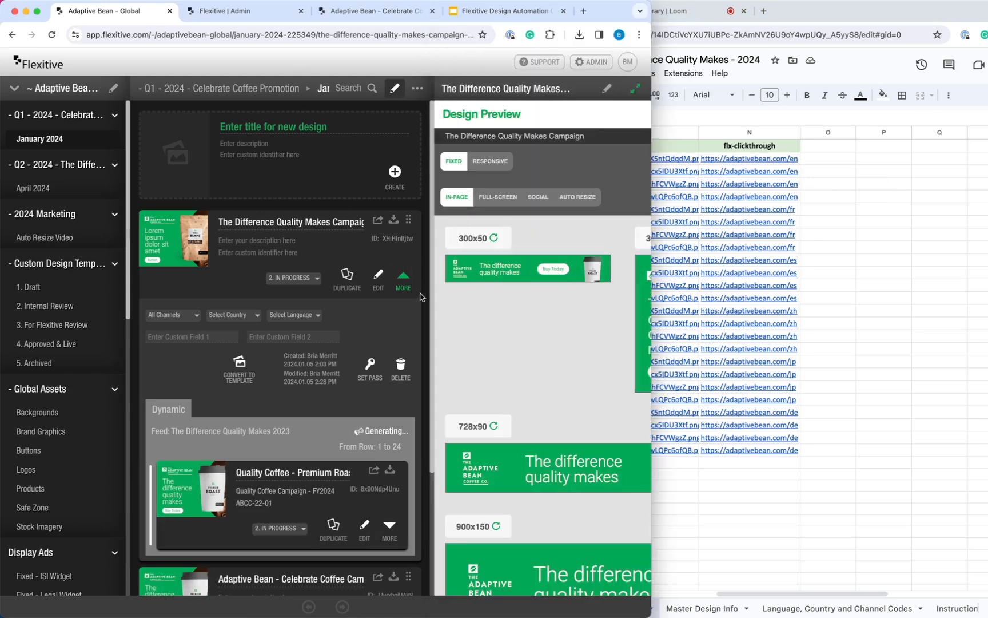
double_click(651, 609)
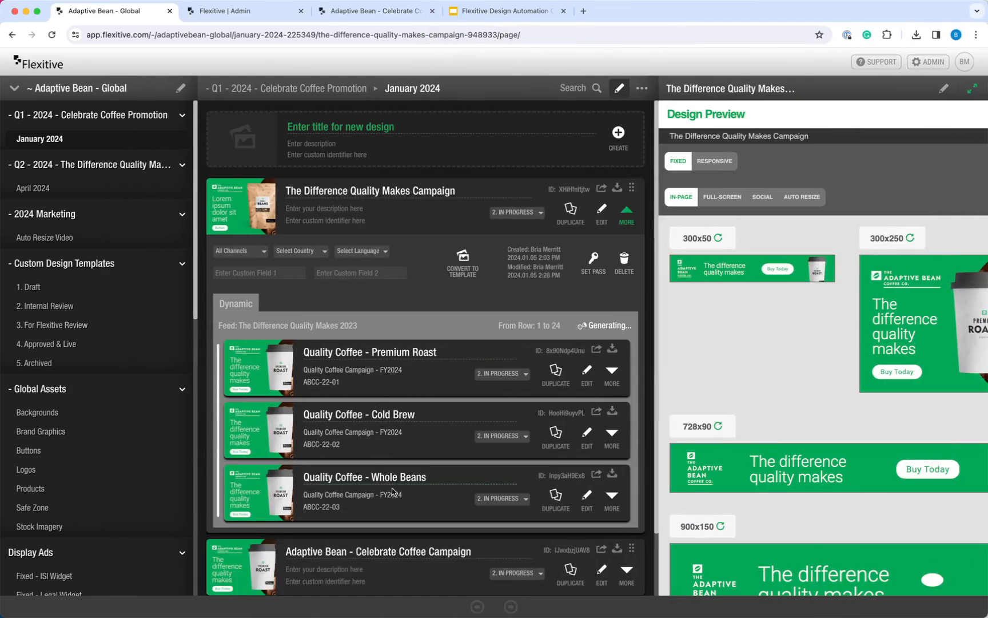
scroll(386, 475, down, 3)
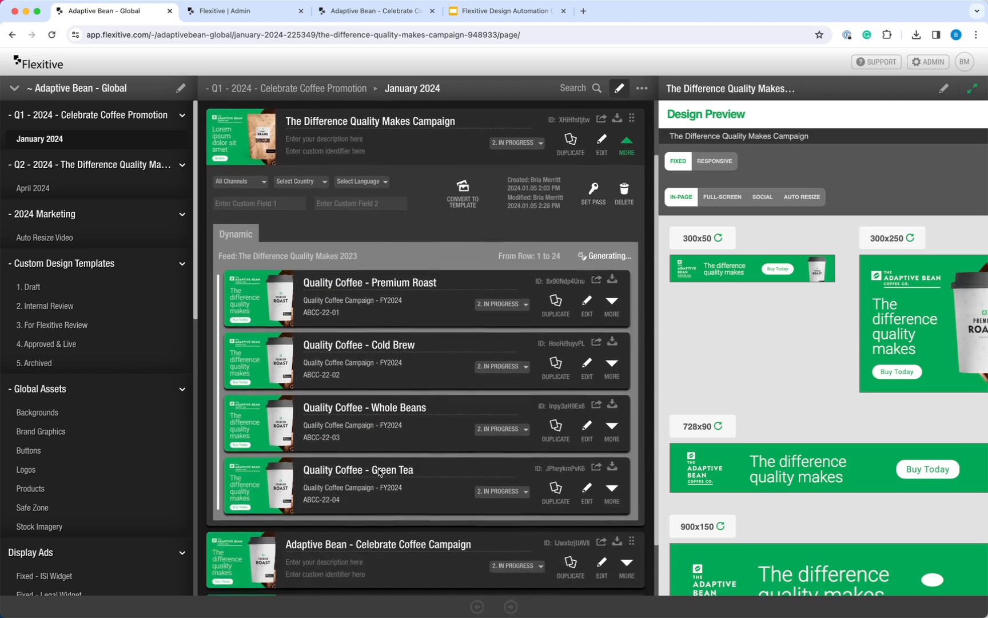
- Expand the details of the French Premium Roast variation ABCC-22-05 and view its in-page sizes in a separate design preview
click(542, 545)
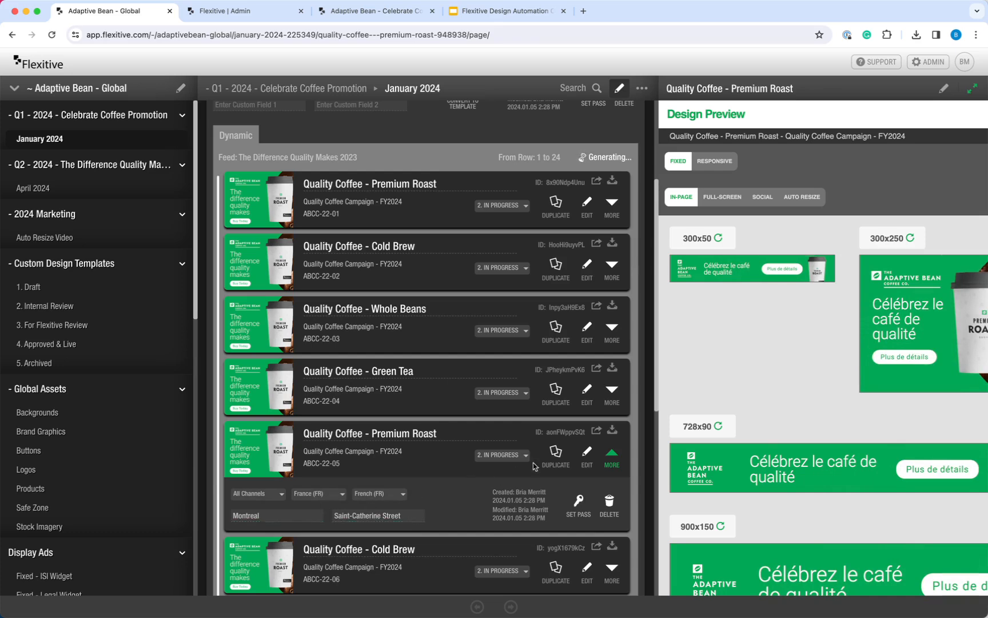
click(596, 430)
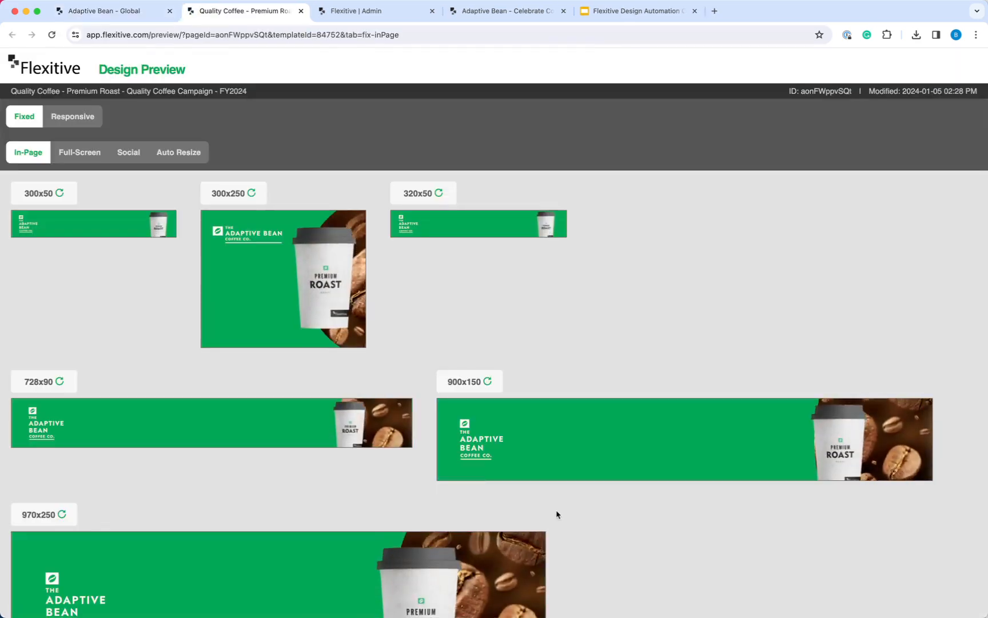
scroll(557, 514, down, 2)
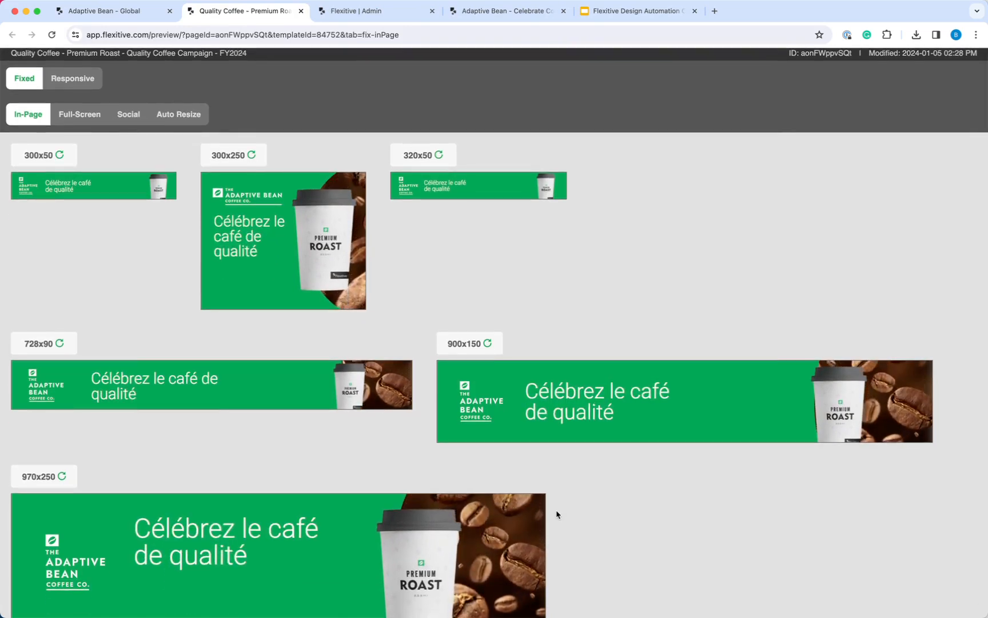